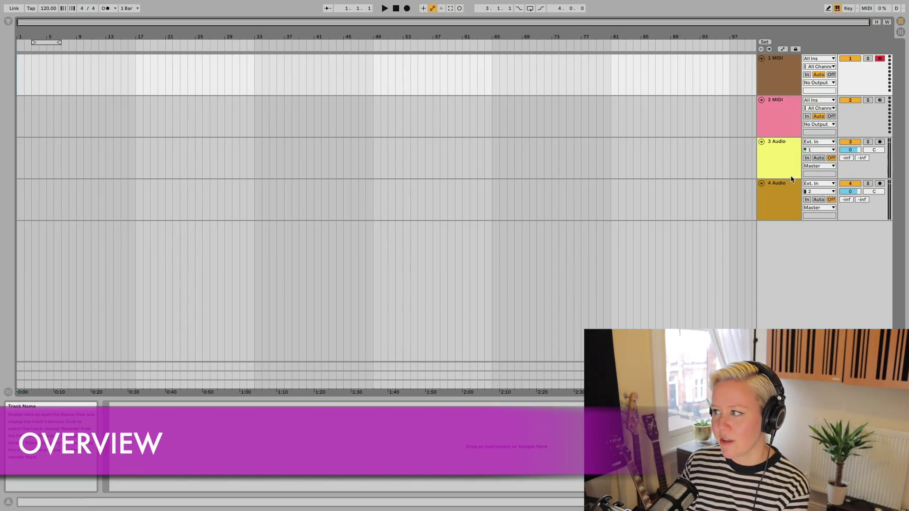
Point out the tracks in Arrangement View and switch to Session View
left_click(792, 181)
left_click(786, 125)
left_click(790, 161)
left_click(792, 87)
key("Tab")
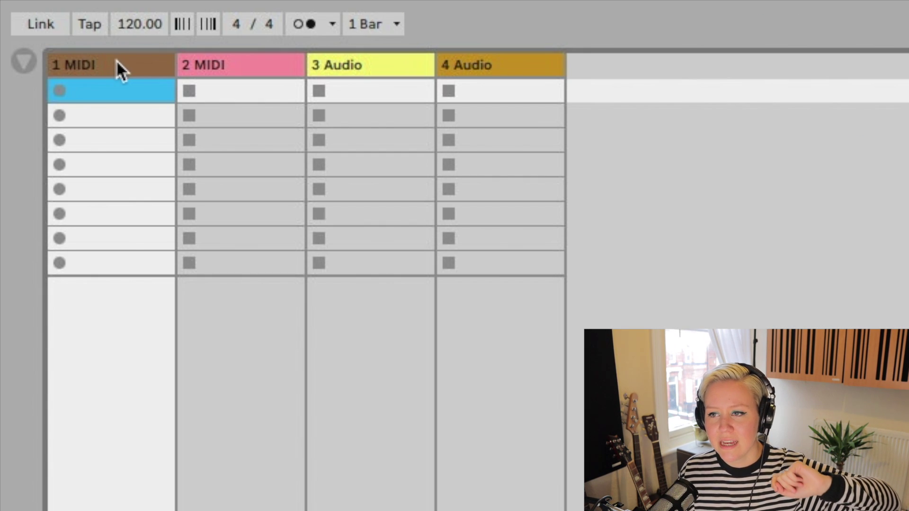
Examine the track columns in Session View and step through the clip slots of the 3 Audio track
left_click(247, 66)
left_click(355, 62)
key("Right")
left_click(344, 211)
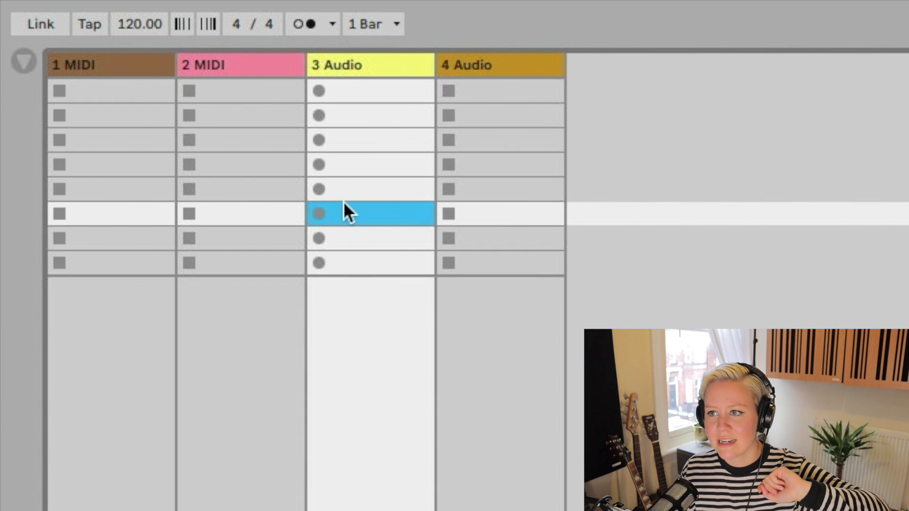
key("Up")
key("Up")
left_click(366, 263)
key("Up")
key("Up")
key("Up")
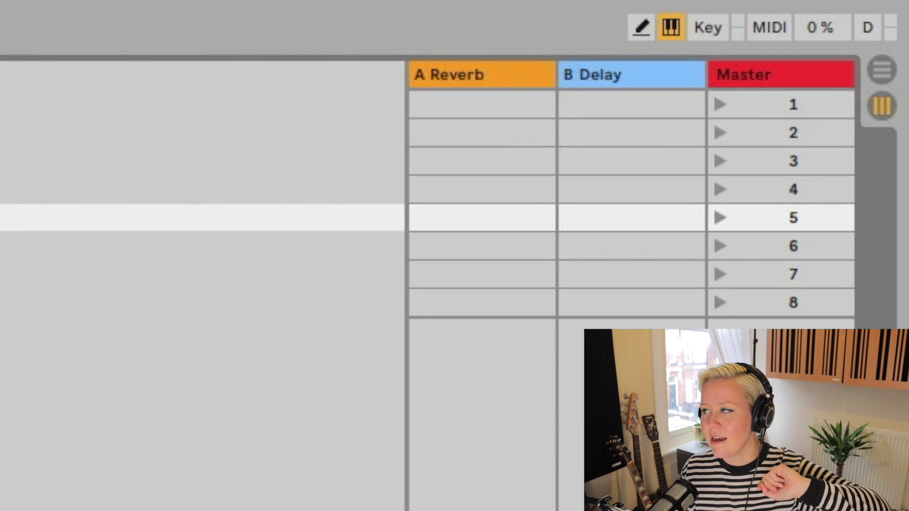
Examine the numbered scenes on the Master track, moving down the list and back up to scene 1
left_click(755, 108)
left_click(776, 135)
left_click(778, 161)
left_click(776, 225)
left_click(779, 279)
left_click(791, 159)
left_click(791, 102)
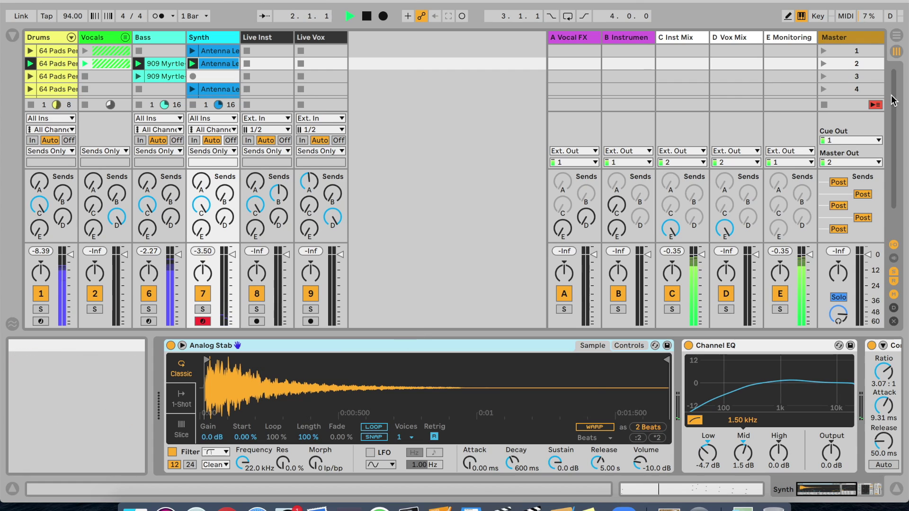
Launch scene 3 from the Master track while the performance set is playing
left_click(11, 491)
left_click(821, 78)
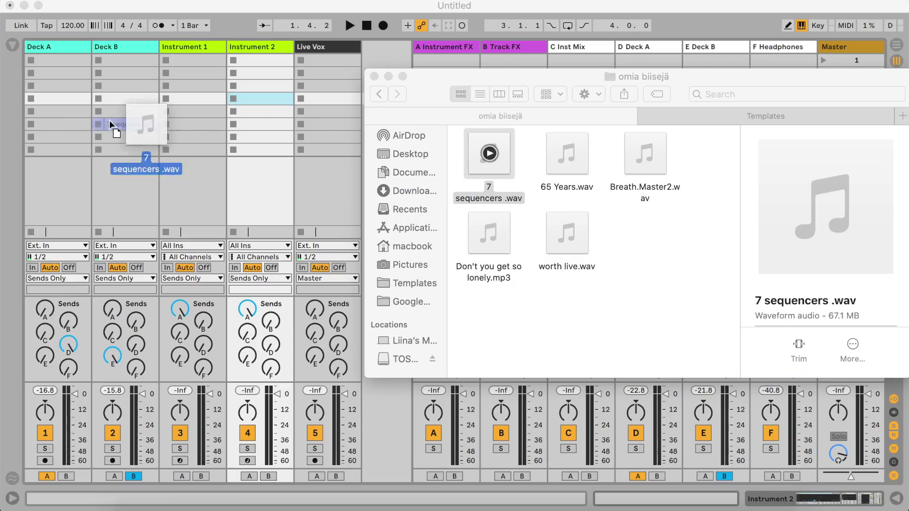
Load 7 sequencers .wav into Deck A's first clip slot and Breath.Master2.wav into Deck B's second slot
left_click_drag(115, 126, 59, 60)
left_click(60, 57)
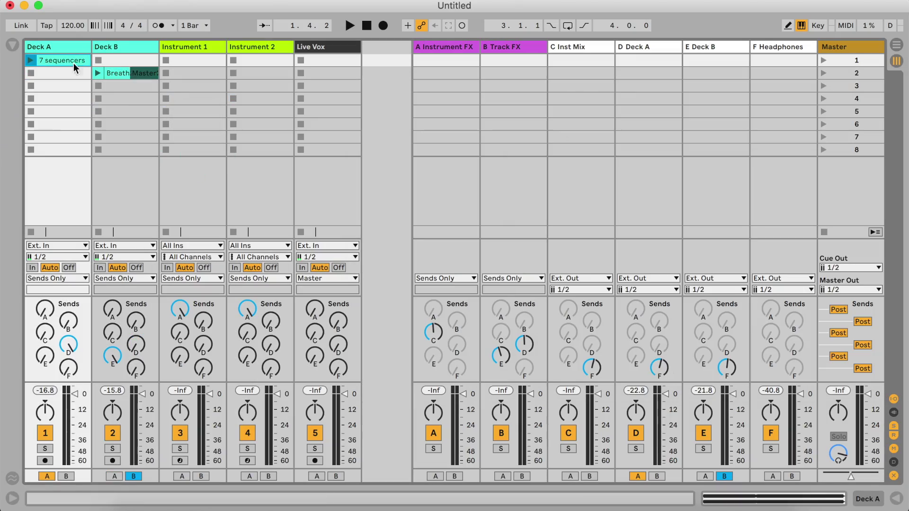
left_click(12, 46)
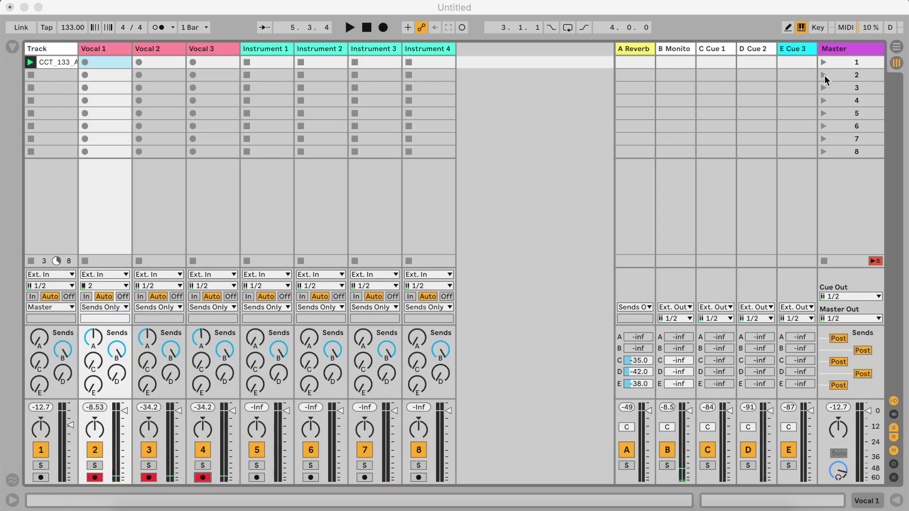
Launch scenes 2, 3 and 4 in turn to record clips on the armed Vocal 1, Vocal 2 and Vocal 3 tracks
left_click(824, 75)
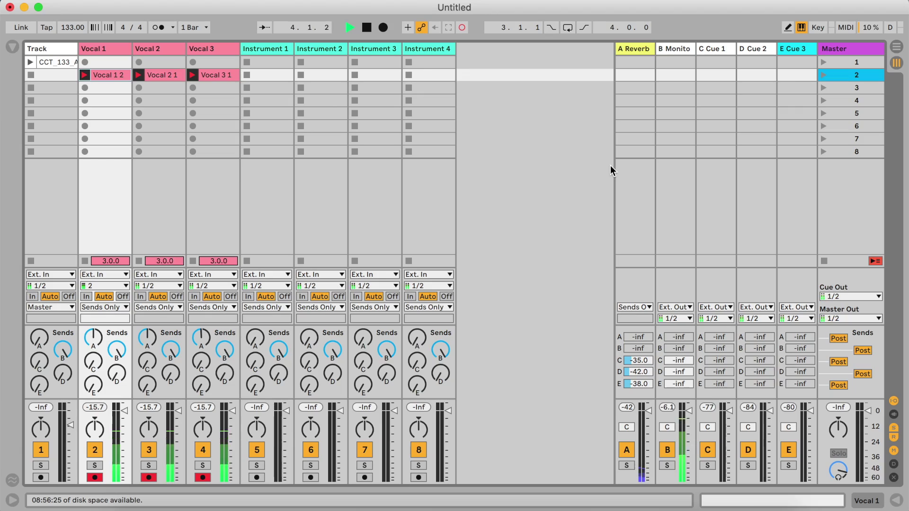
left_click(823, 88)
left_click(822, 100)
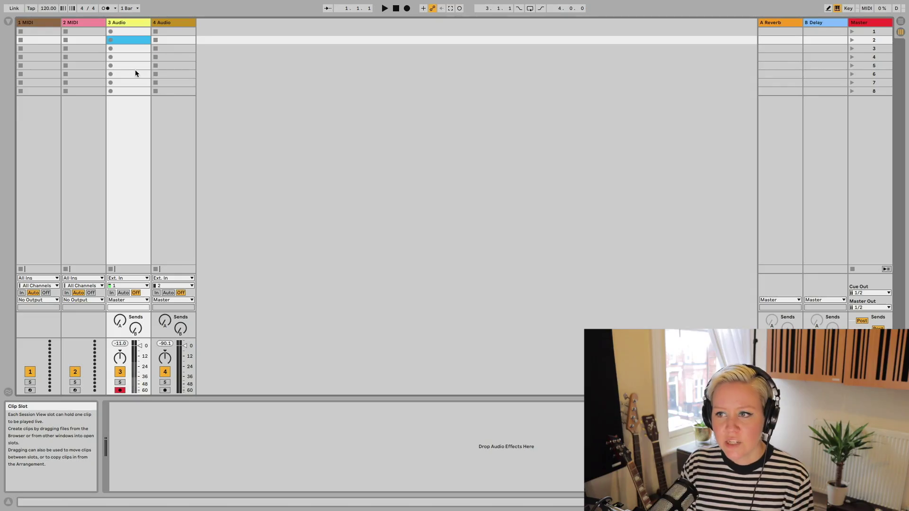
left_click(135, 74)
left_click(139, 49)
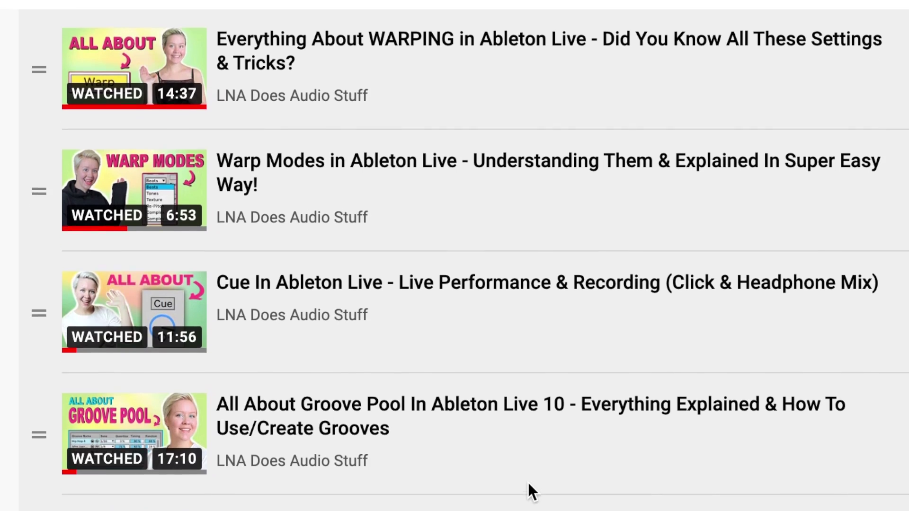
Switch to the browser and look through the LNA Does Audio Stuff playlist of Ableton Live tutorials
scroll(527, 488, "down", 4)
scroll(527, 481, "down", 5)
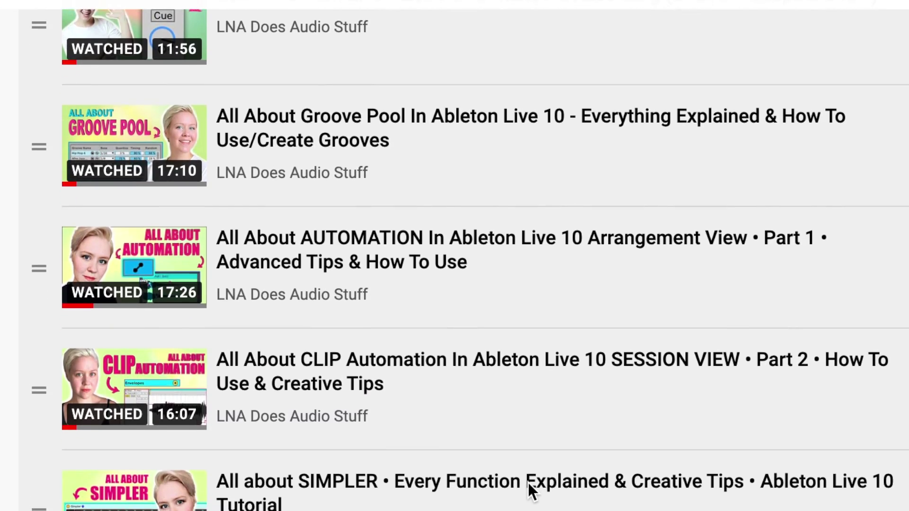
scroll(527, 481, "down", 5)
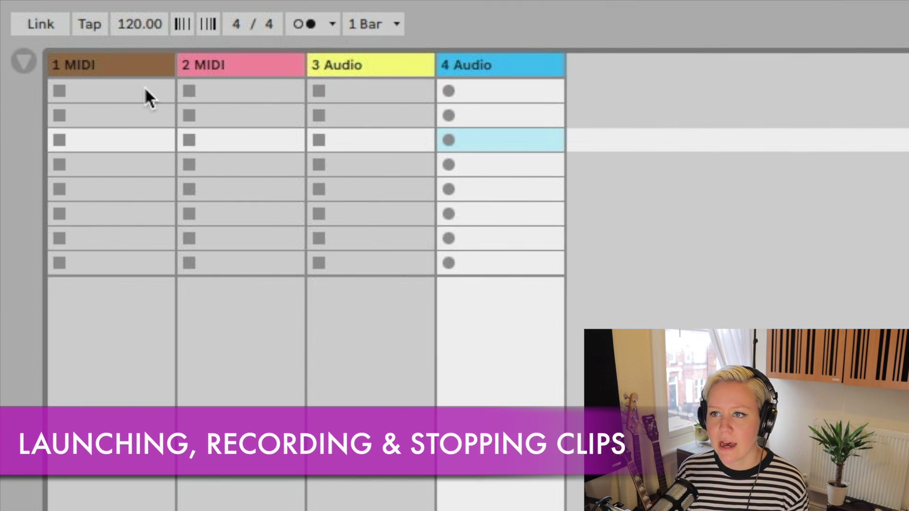
Select the four tracks one after another and create an empty MIDI clip in the third clip slot of 1 MIDI
left_click(116, 61)
left_click(239, 64)
left_click(360, 64)
left_click(501, 66)
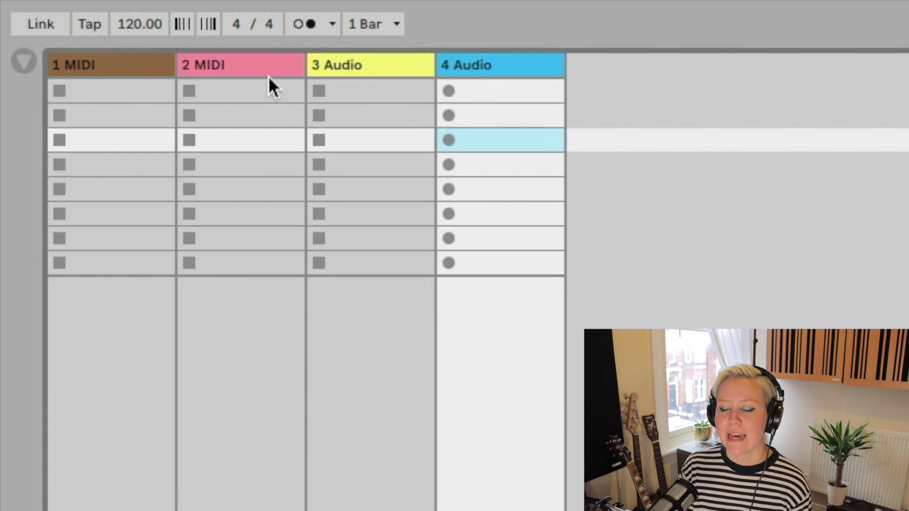
left_click(259, 66)
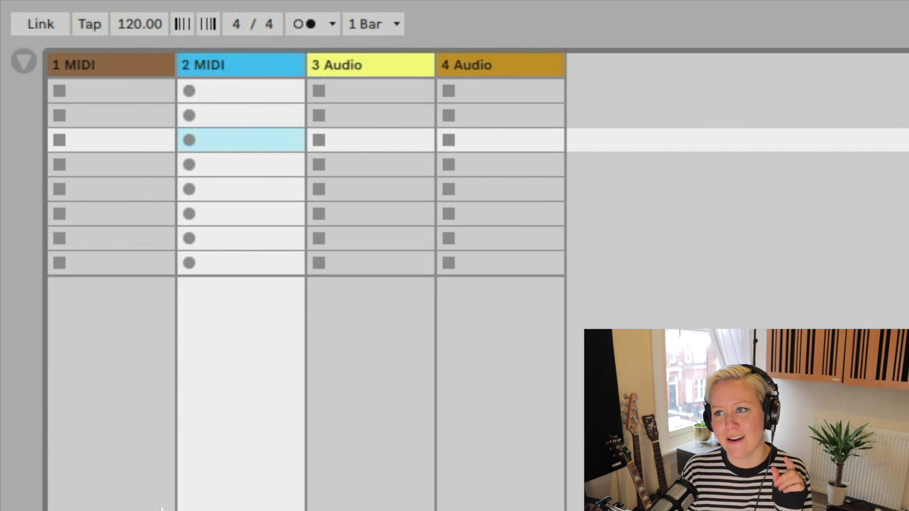
left_click(142, 141)
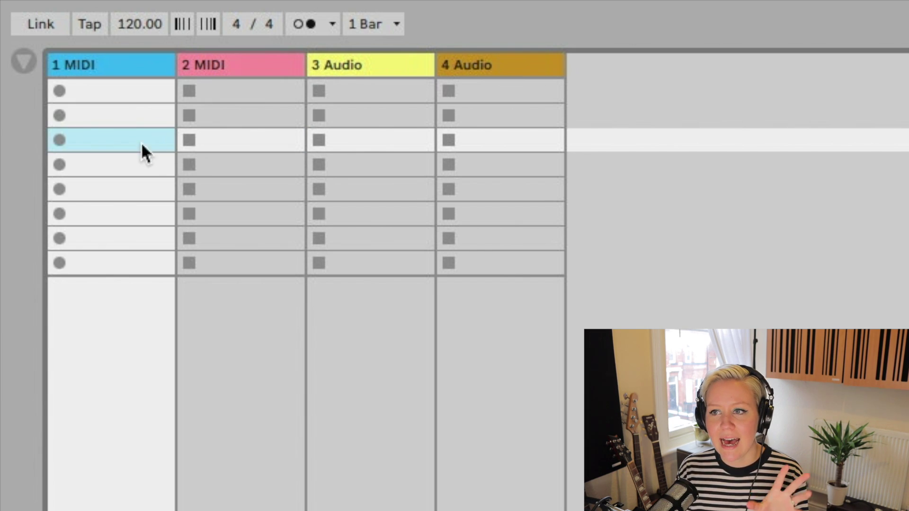
double_click(99, 137)
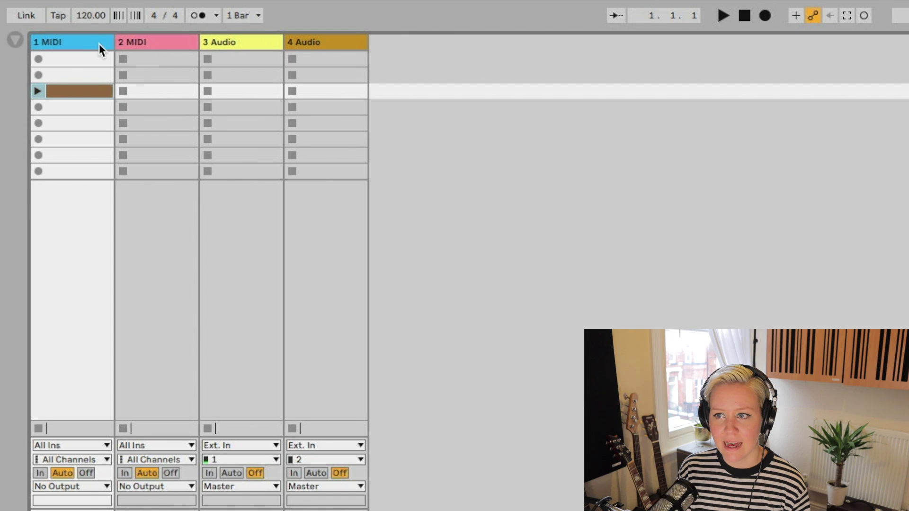
Toggle record arm on the 1 MIDI track off and on to compare its clip slot buttons
left_click(42, 499)
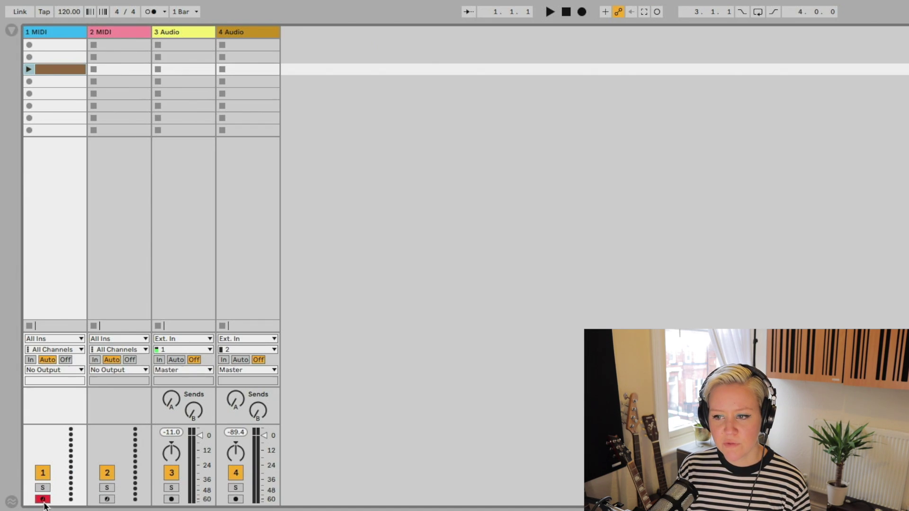
left_click(42, 500)
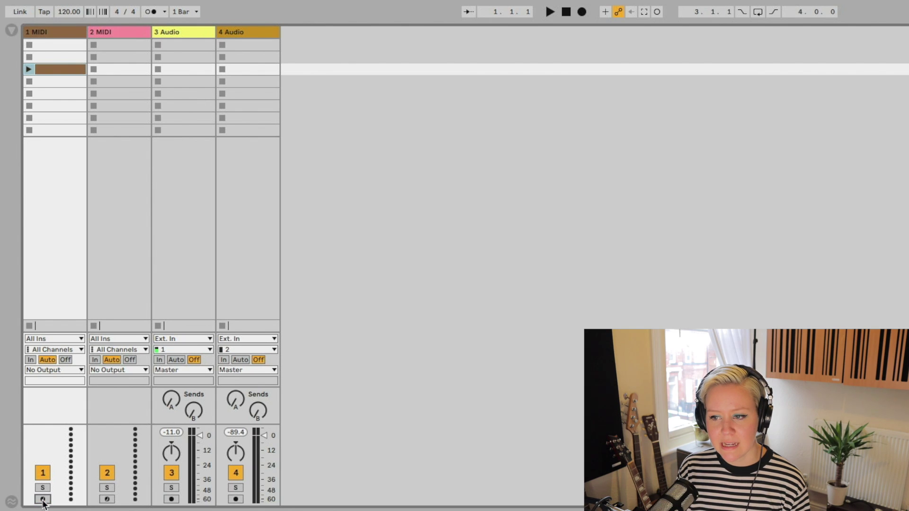
left_click(42, 500)
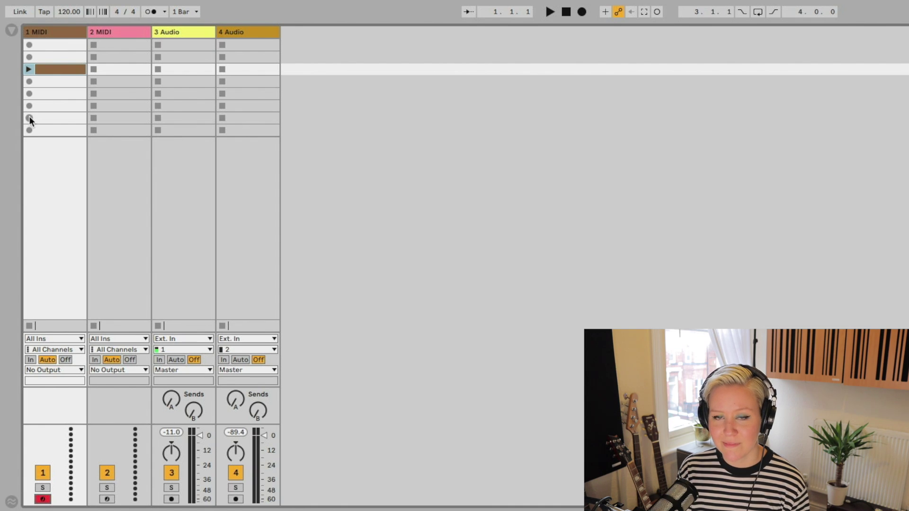
left_click(42, 500)
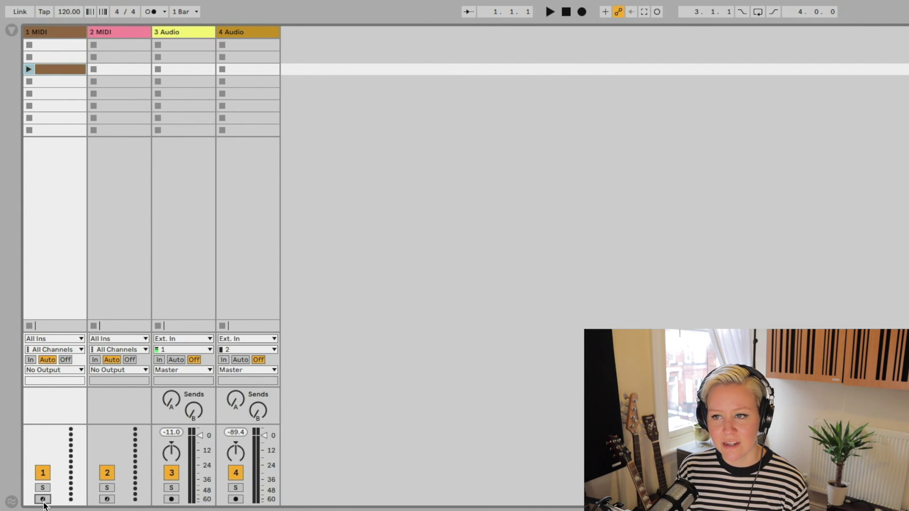
left_click(43, 500)
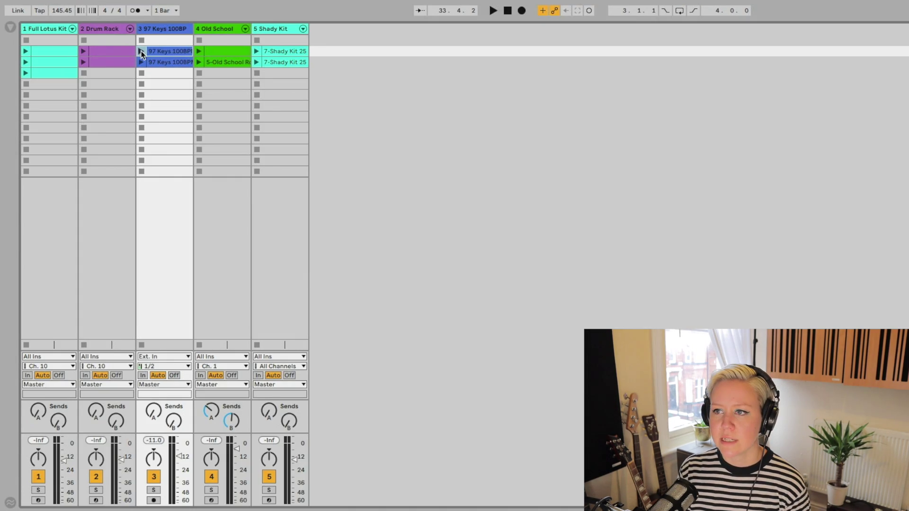
Launch the upper 97 Keys clip on track 3 and stop it with that track's clip stop
left_click(208, 75)
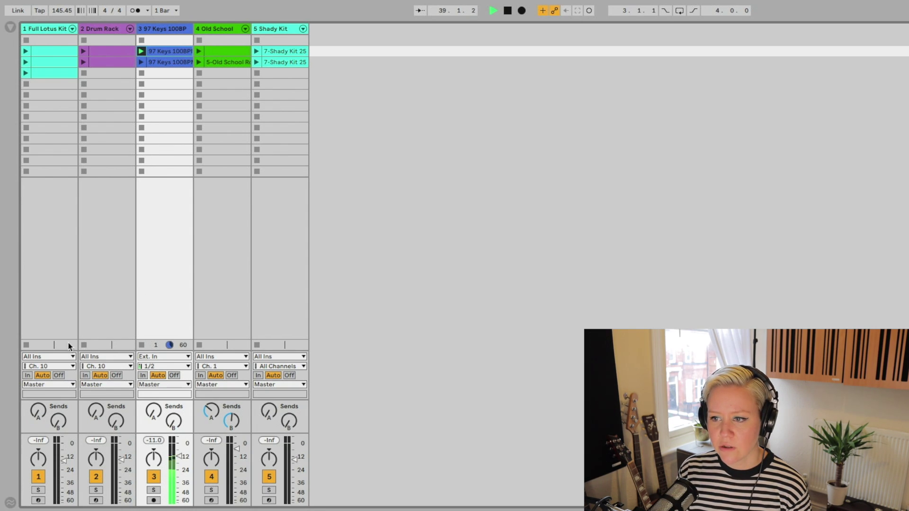
left_click(141, 345)
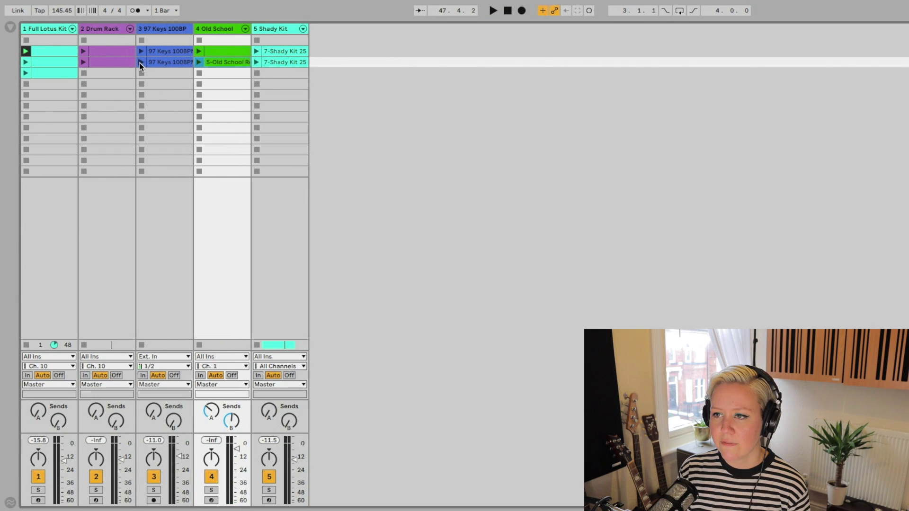
Launch the lower 97 Keys clip on track 3 and stop all playing clips from the Master track
left_click(141, 62)
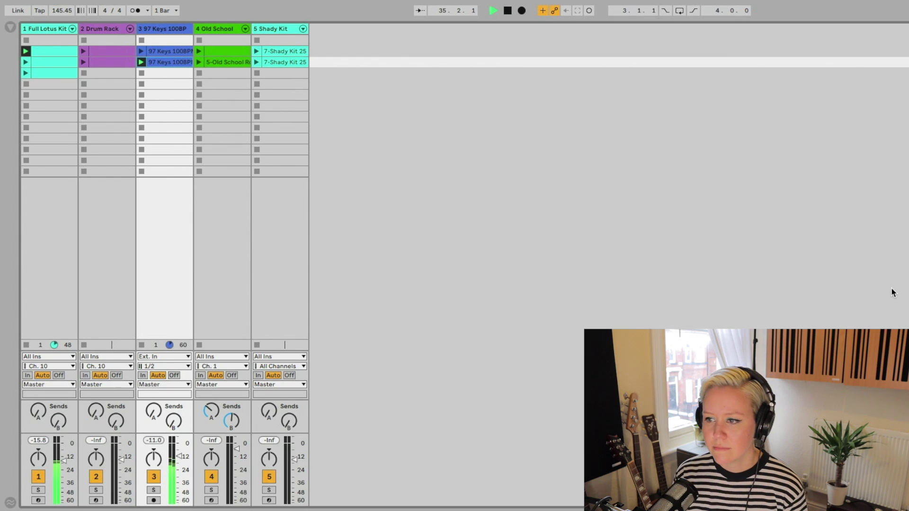
key("space")
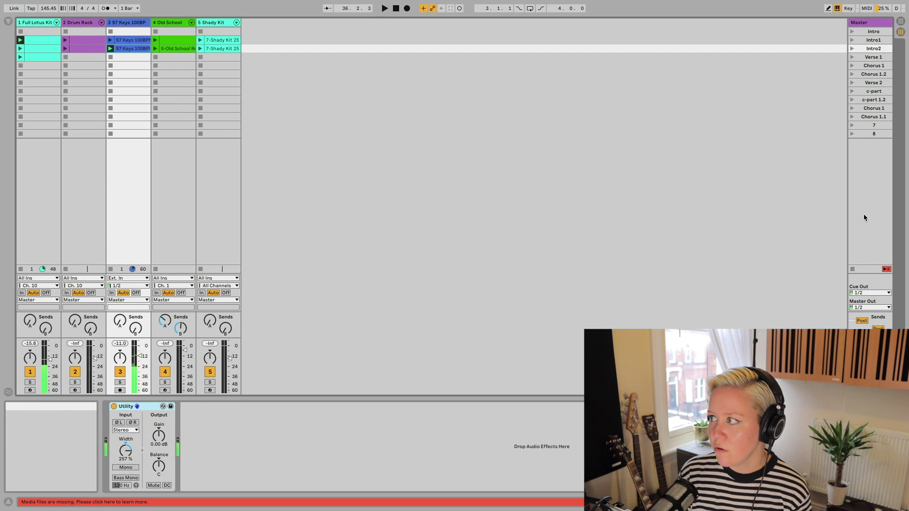
left_click(861, 19)
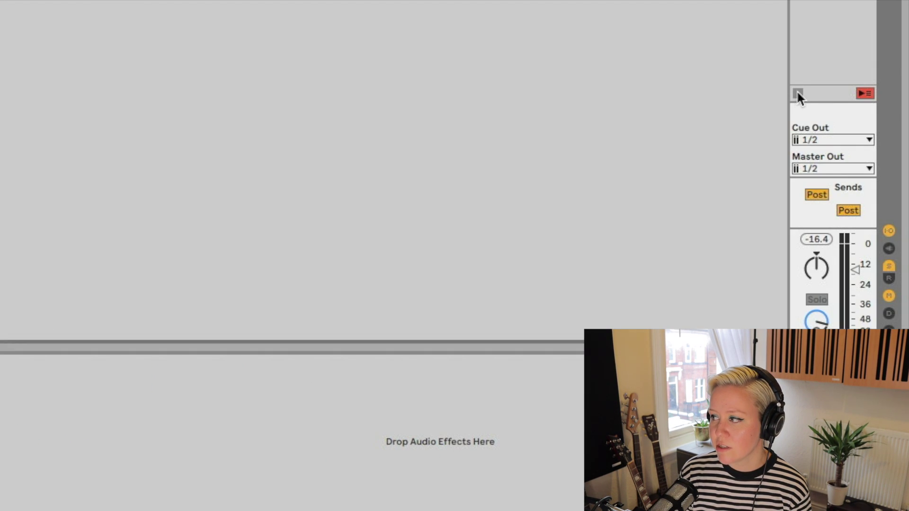
key("space")
left_click(852, 269)
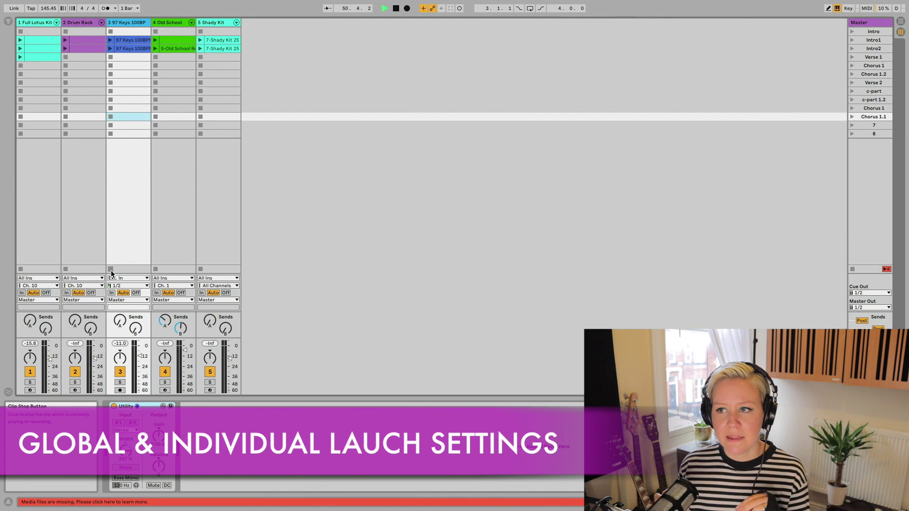
Open the Record/Warp/Launch preferences and review the Default Launch Mode and Default Launch Quantization options
left_click(128, 49)
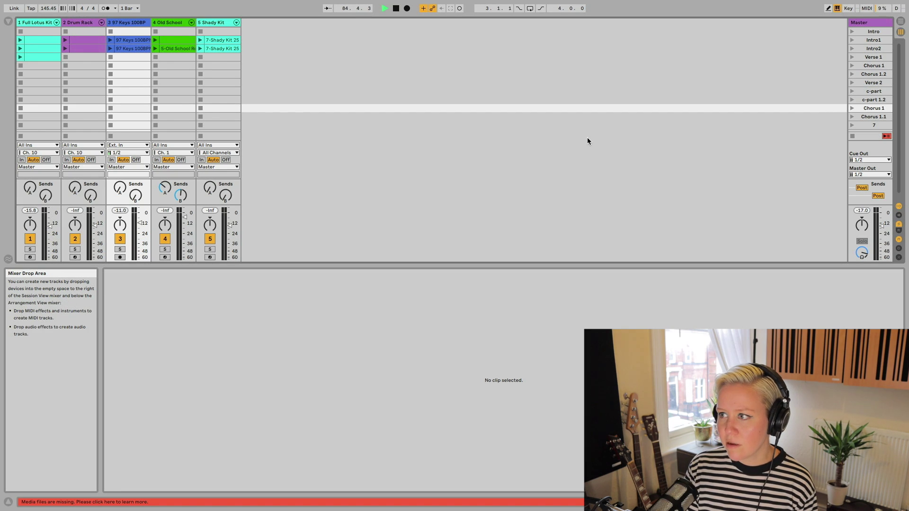
key("super+comma")
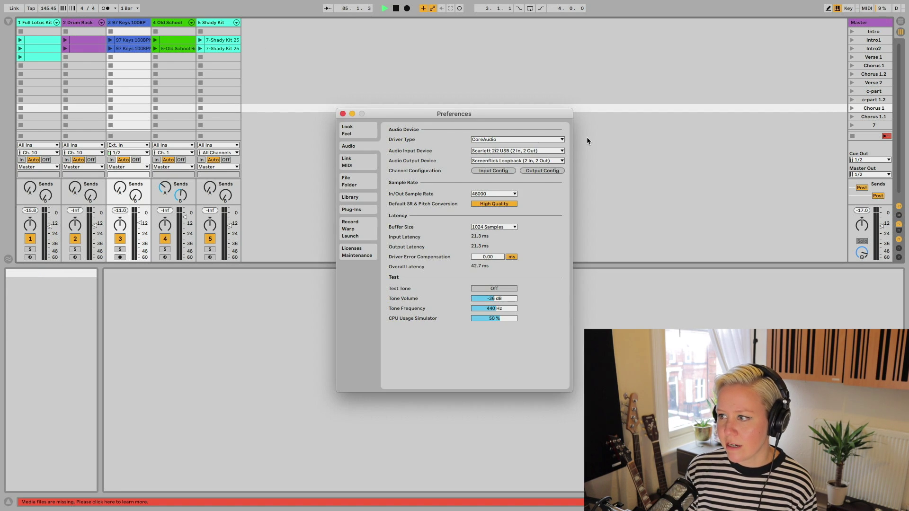
left_click(359, 235)
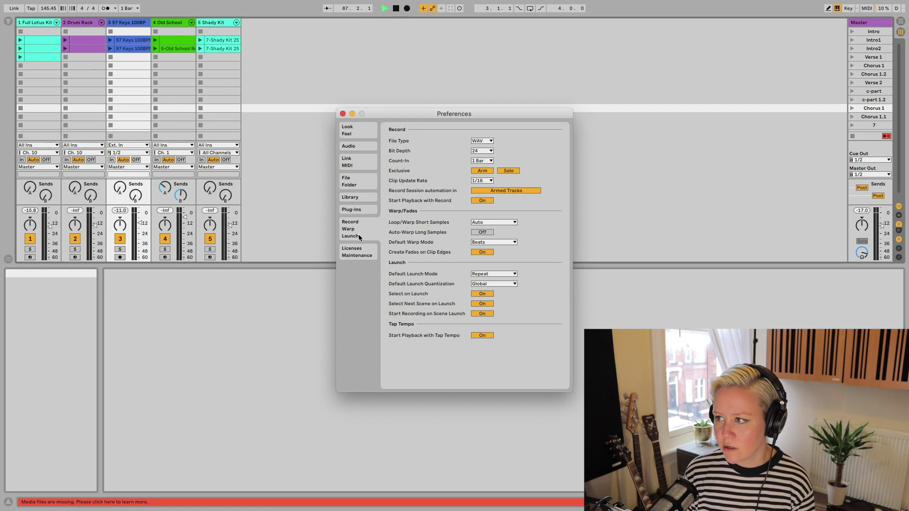
left_click(487, 274)
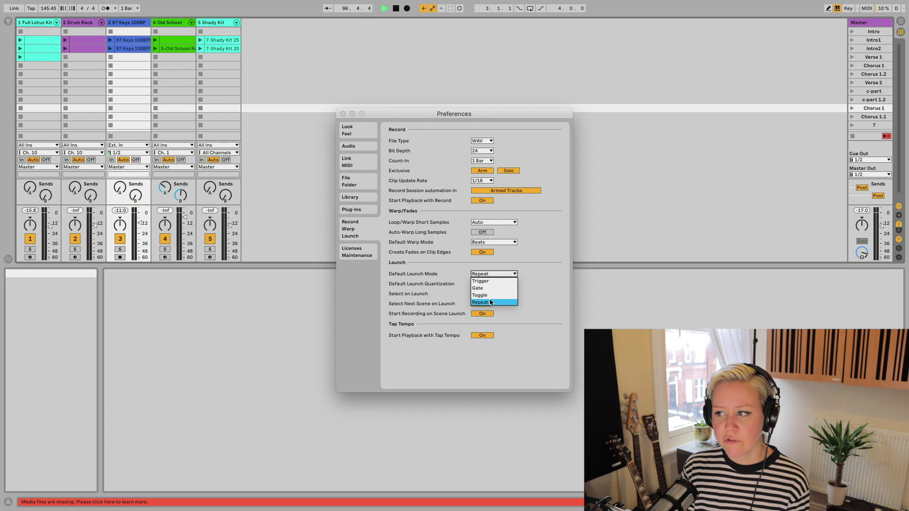
left_click(544, 277)
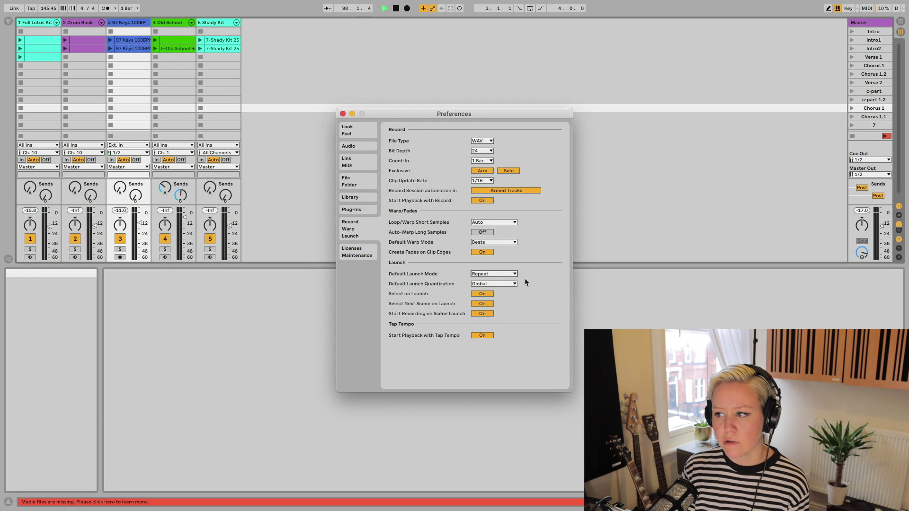
left_click(483, 284)
left_click(540, 312)
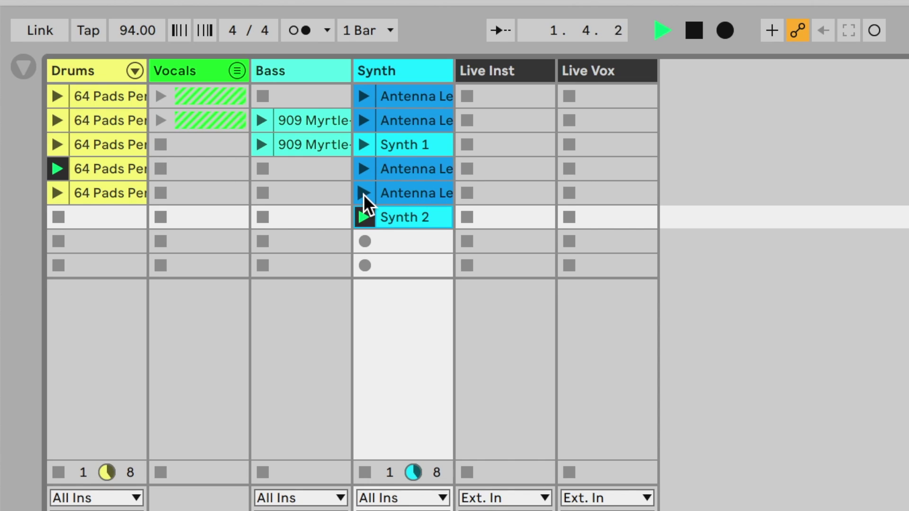
In the performance set, launch the Synth clip in the fifth slot and the whole of scene 5
left_click(363, 192)
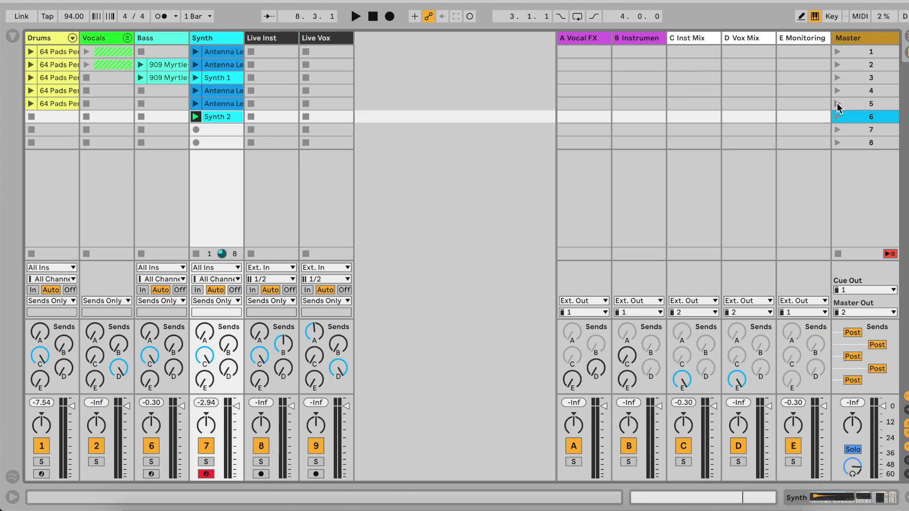
left_click(836, 103)
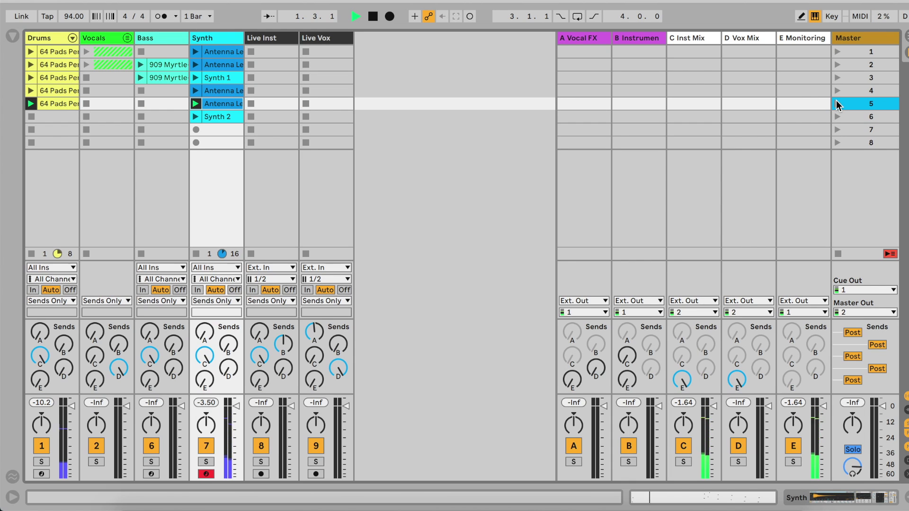
In the performance set, launch scene 4, followed by scene 6
left_click(836, 86)
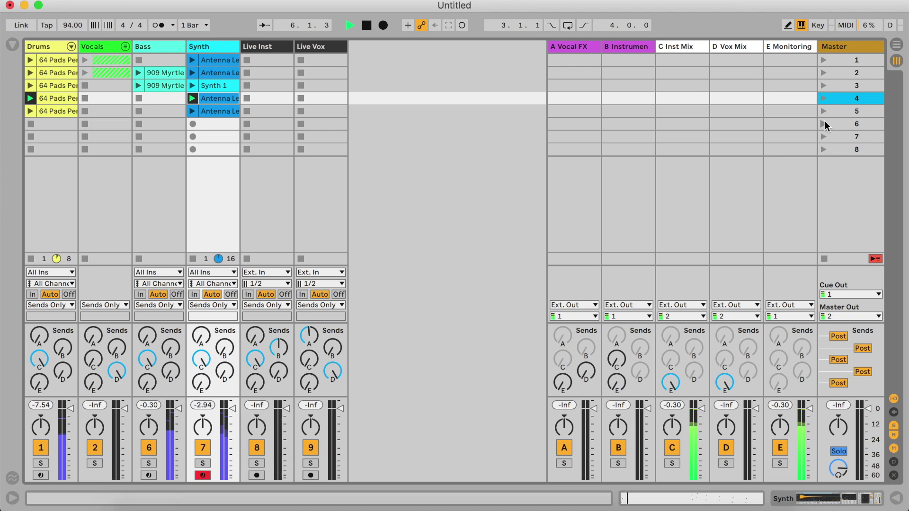
left_click(824, 124)
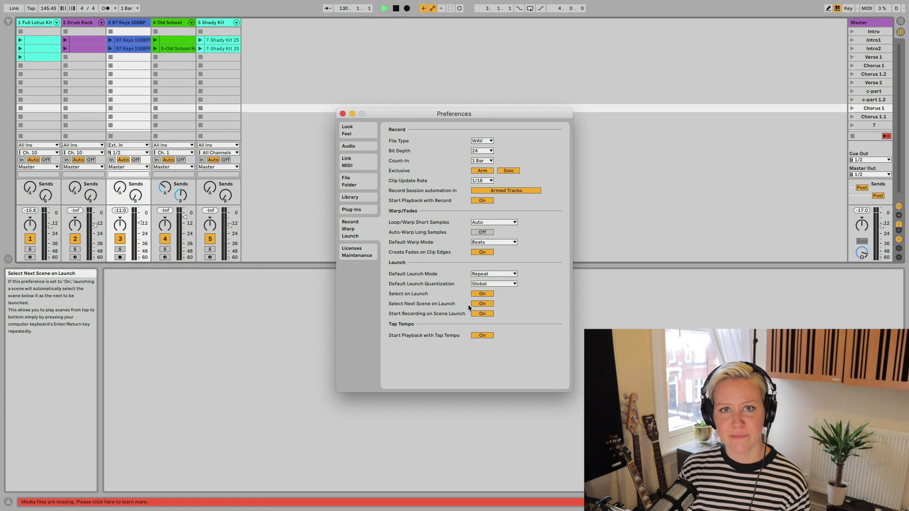
Close the preferences and show the launch settings of the lower 97 Keys clip on track 3
left_click(342, 114)
left_click(133, 48)
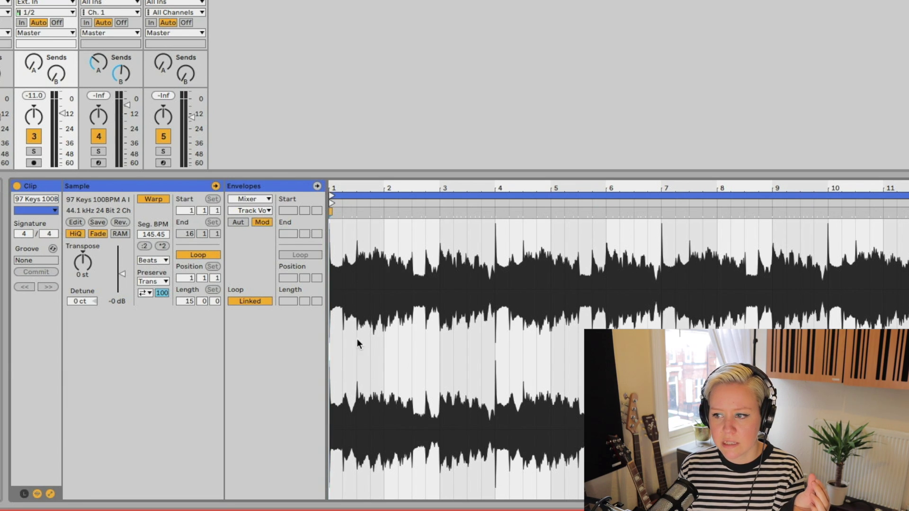
left_click(24, 493)
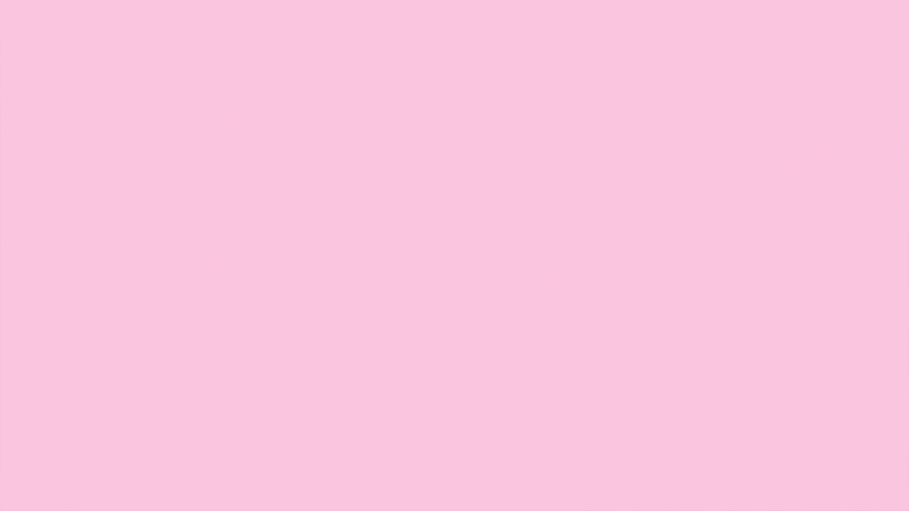
left_click(94, 211)
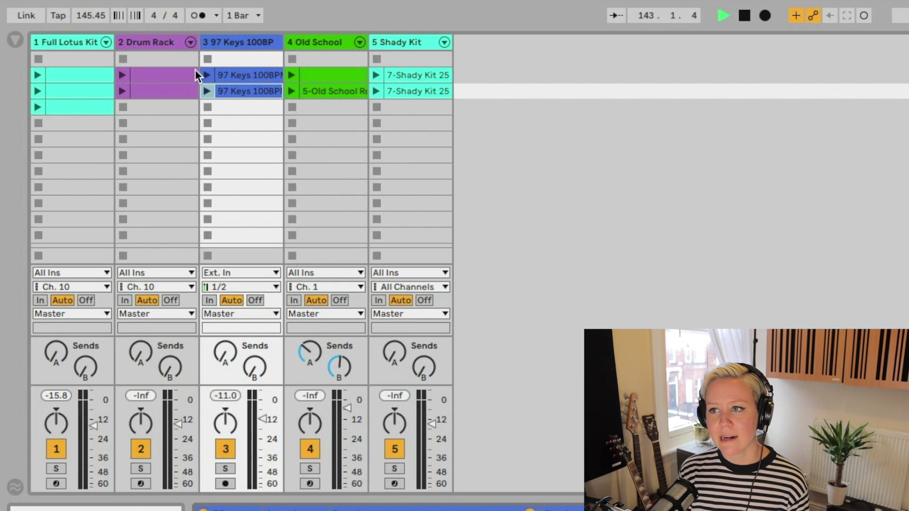
Launch the lower 97 Keys clip on track 3 twice to audition its launch mode
left_click(207, 91)
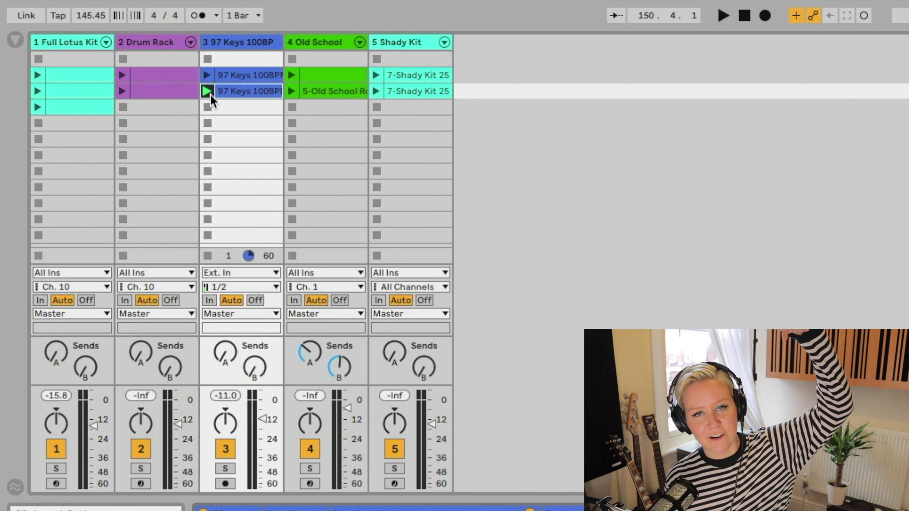
left_click(206, 93)
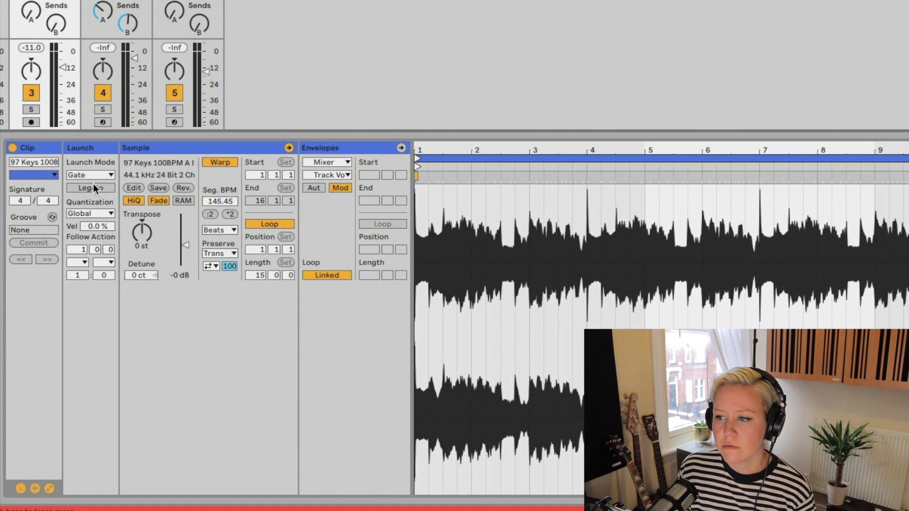
Set the lower 97 Keys clip's launch mode to Toggle, and start and stop it with its own launch control
left_click(92, 175)
left_click(93, 208)
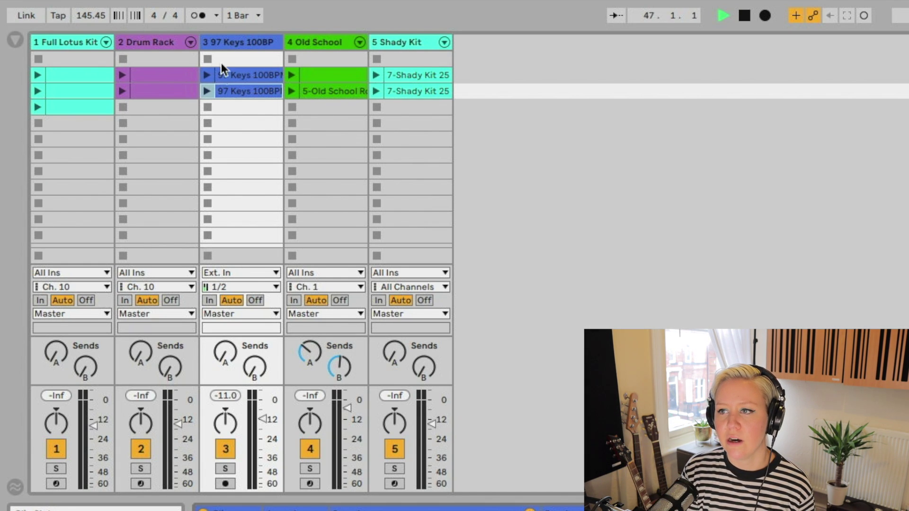
left_click(206, 91)
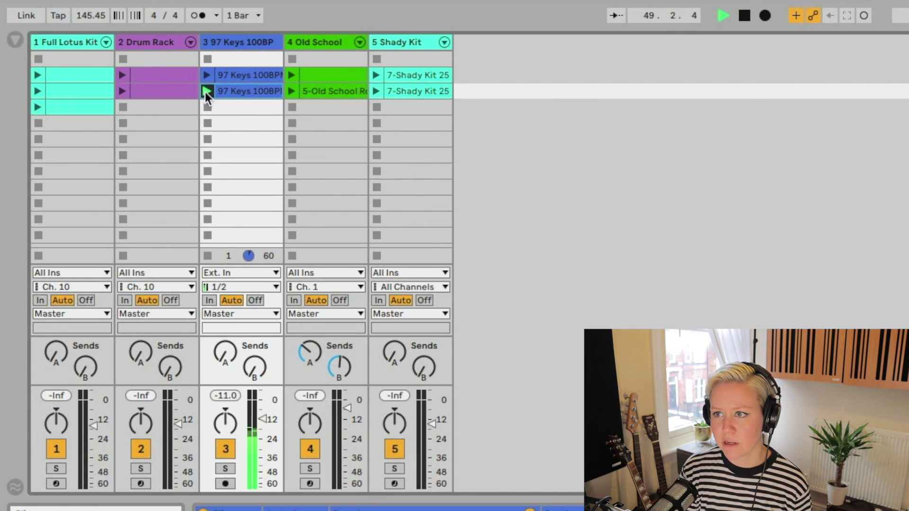
left_click(206, 92)
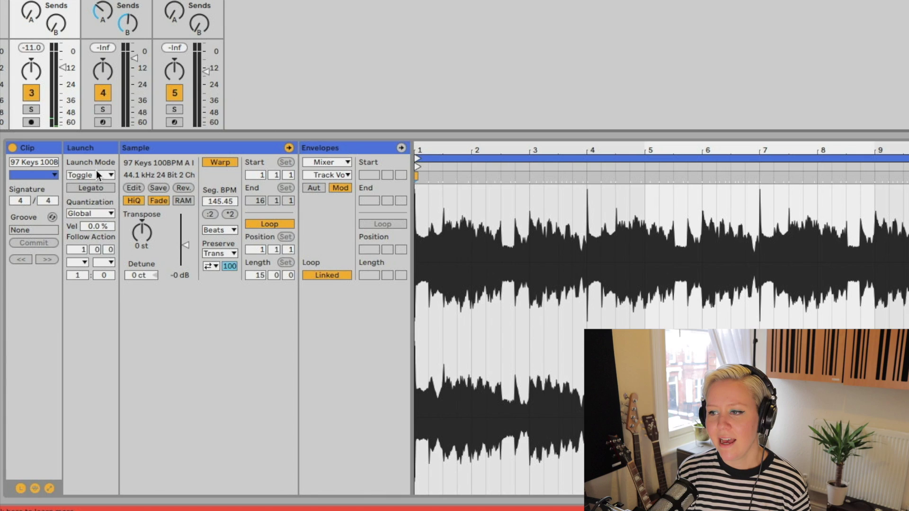
Set the lower 97 Keys clip's launch mode to Repeat and launch the clip
left_click(97, 176)
left_click(93, 221)
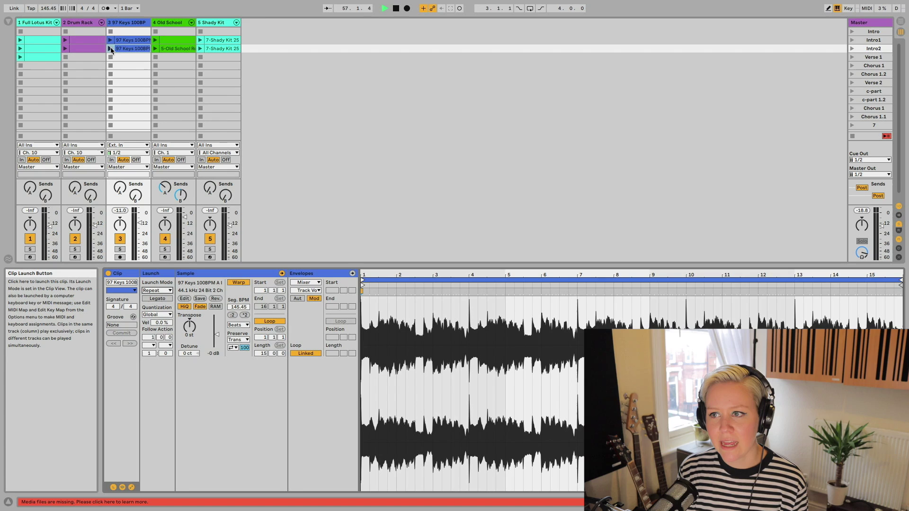
left_click(110, 47)
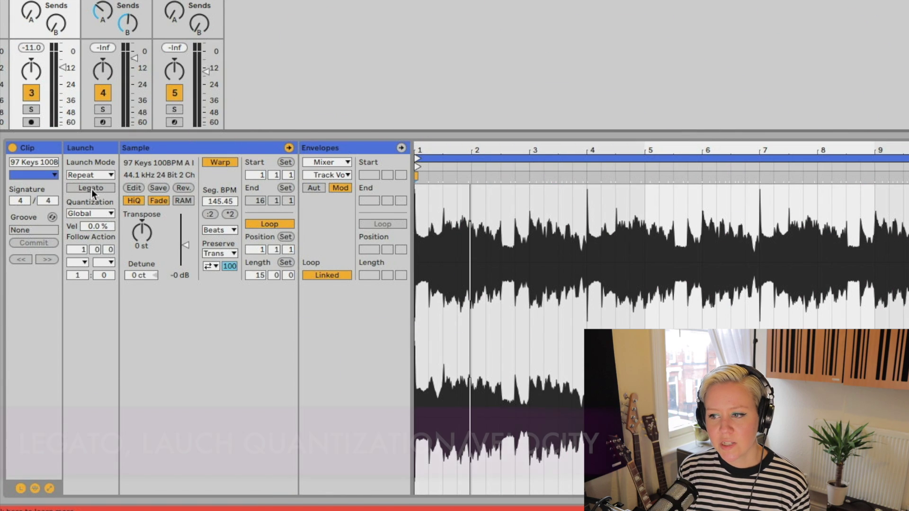
Review the clip's Legato and Launch Mode options, keeping the mode on Repeat
left_click(89, 187)
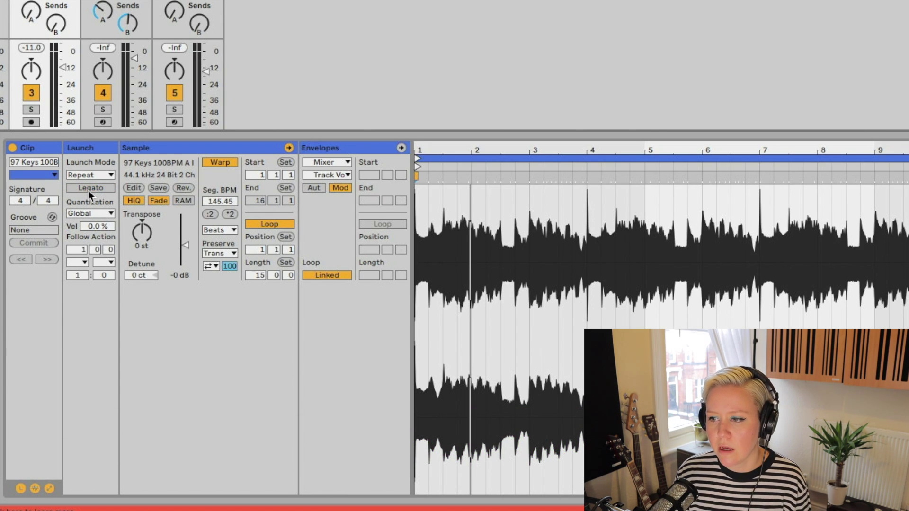
left_click(89, 175)
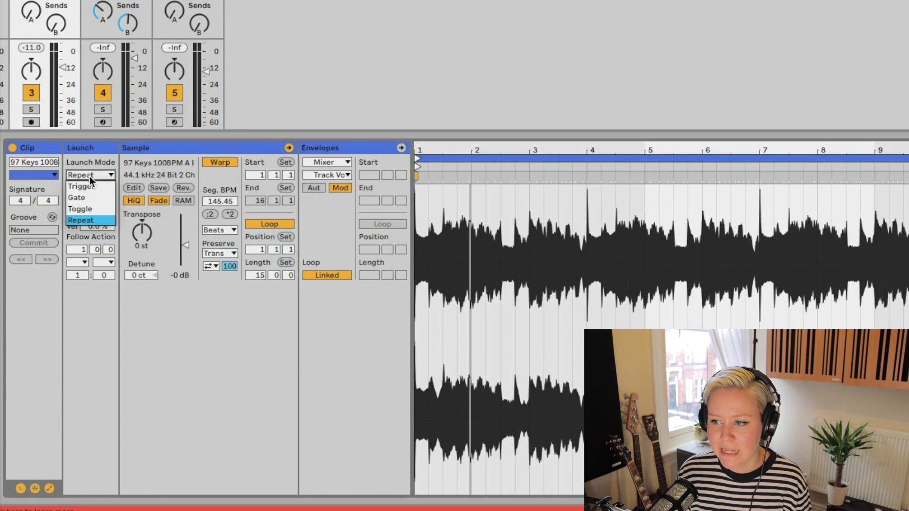
left_click(92, 222)
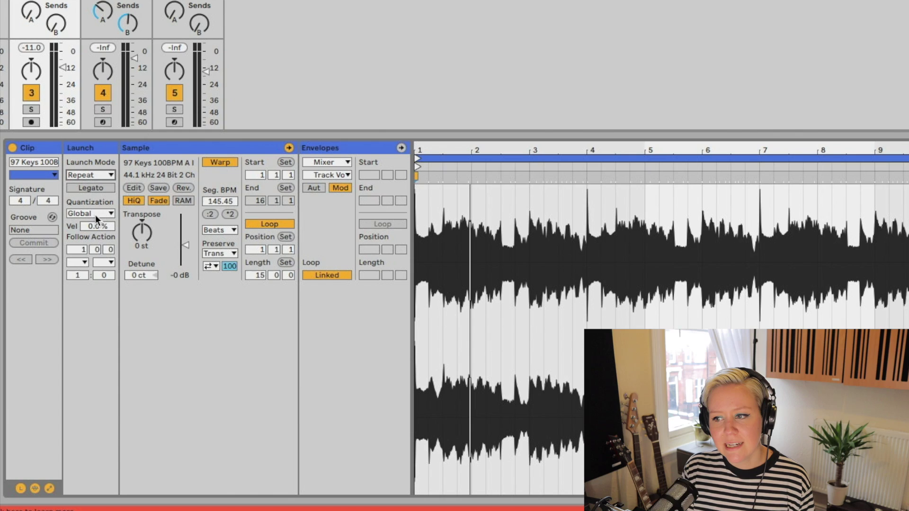
Review the clip's launch quantization options, keeping Global, and examine the set's global quantization options
left_click(92, 214)
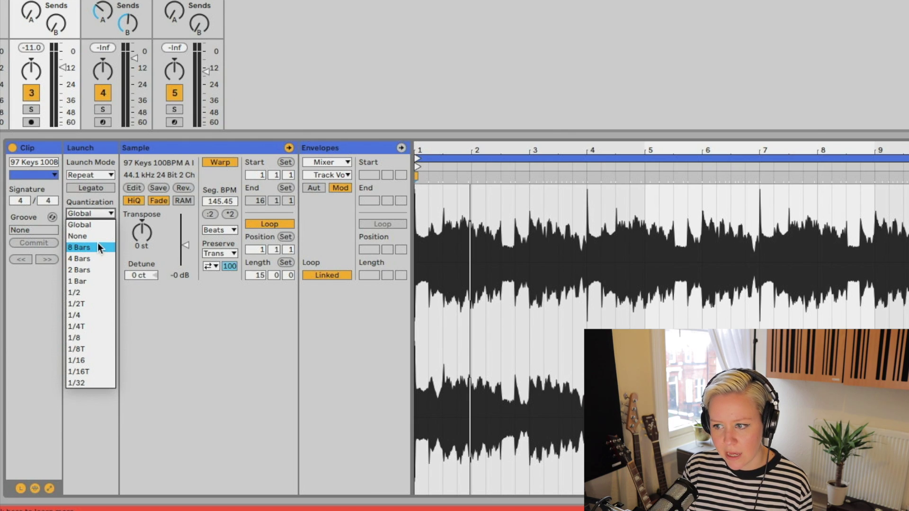
left_click(97, 225)
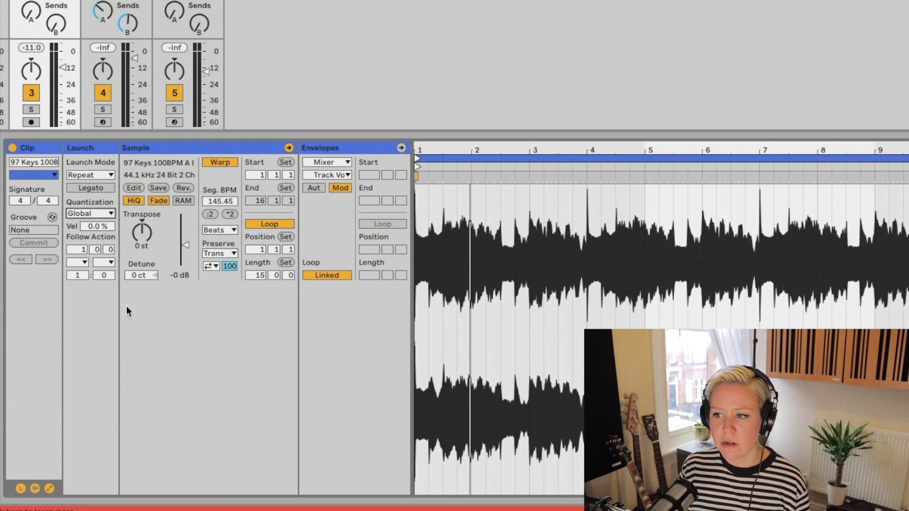
left_click(93, 215)
left_click(86, 232)
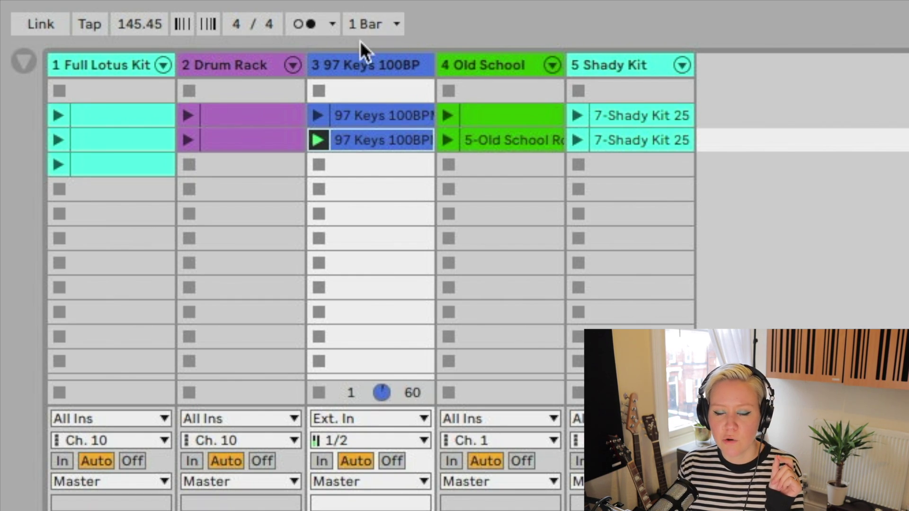
left_click(372, 25)
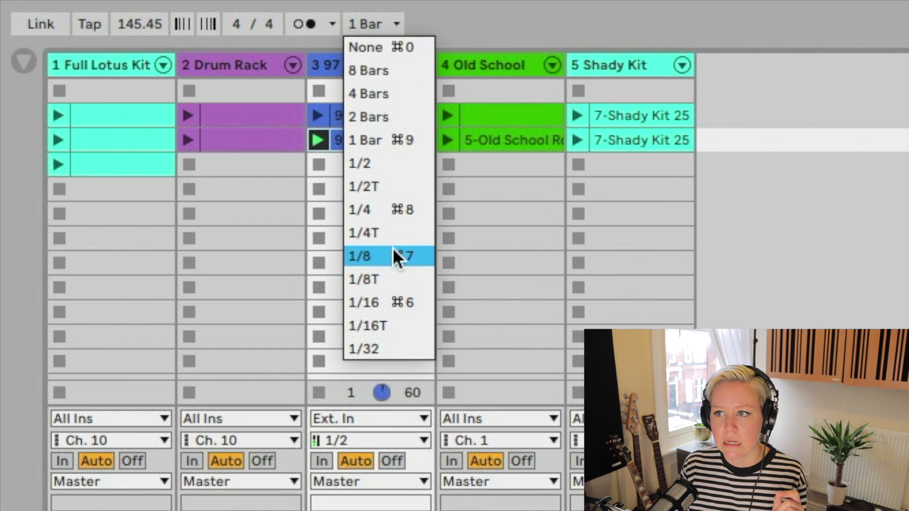
left_click(392, 302)
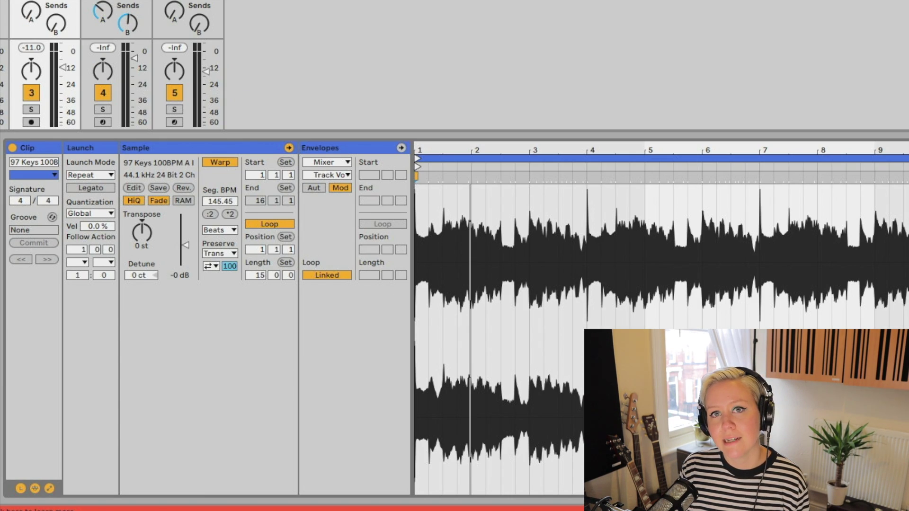
Play and stop the set briefly, and set the clip's launch quantization to Global
key("space")
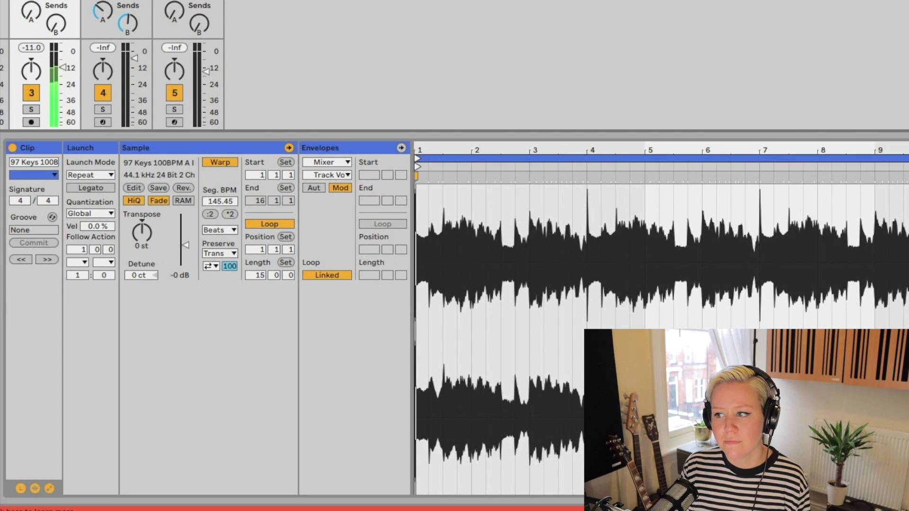
key("space")
left_click(95, 214)
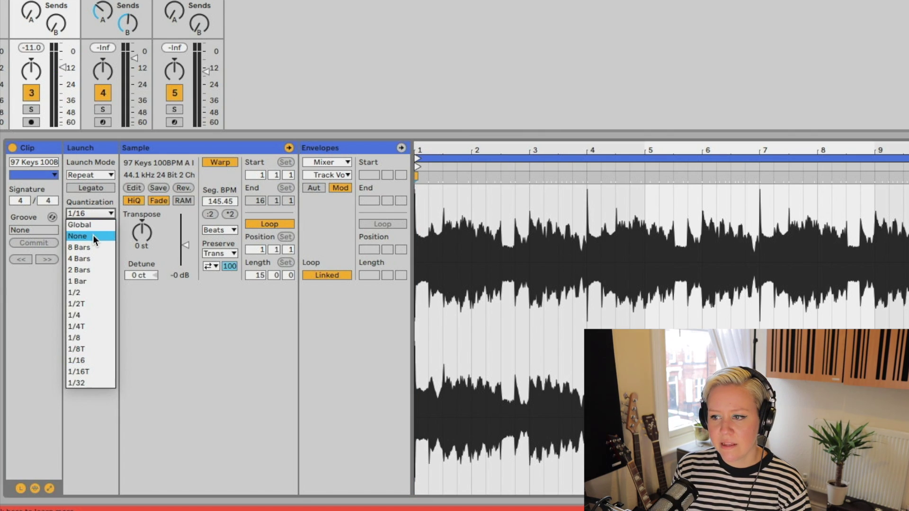
left_click(99, 225)
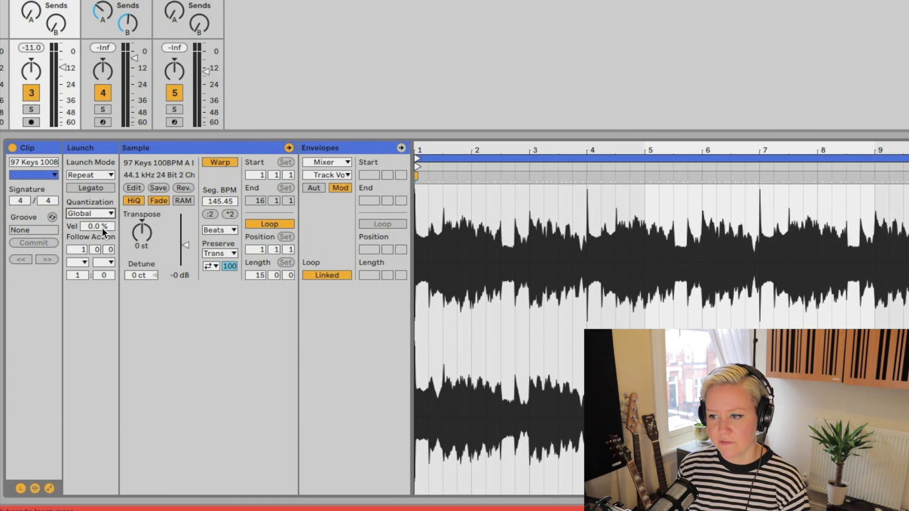
Review the clip's launch velocity amount and its two Follow Action option lists, keeping No Action
left_click(101, 228)
key("Delete")
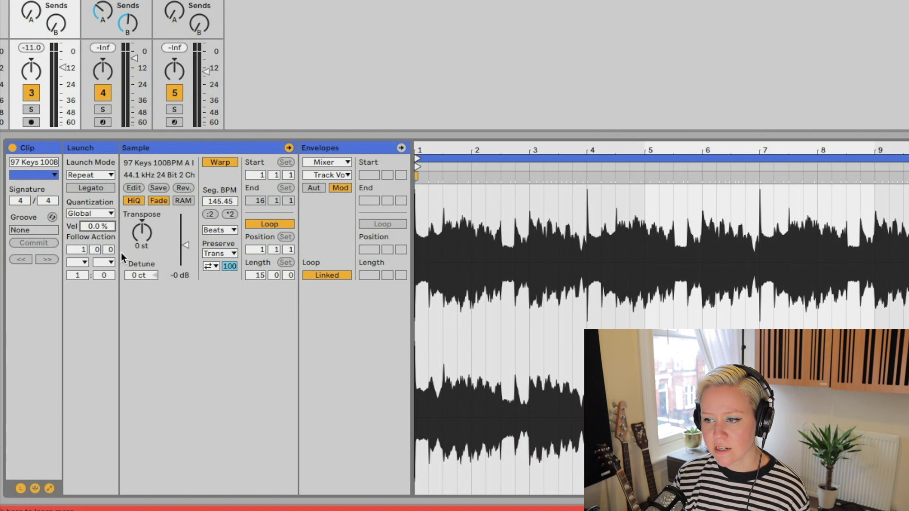
left_click(83, 262)
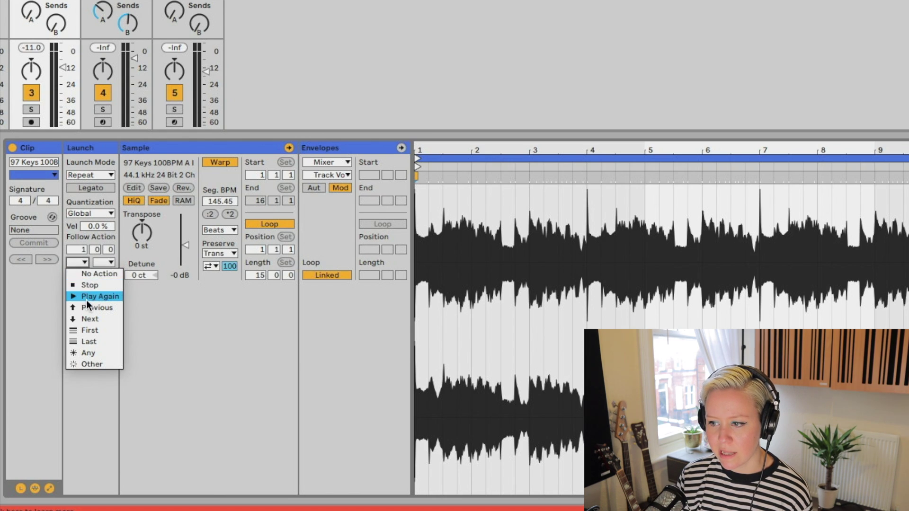
left_click(90, 274)
left_click(106, 263)
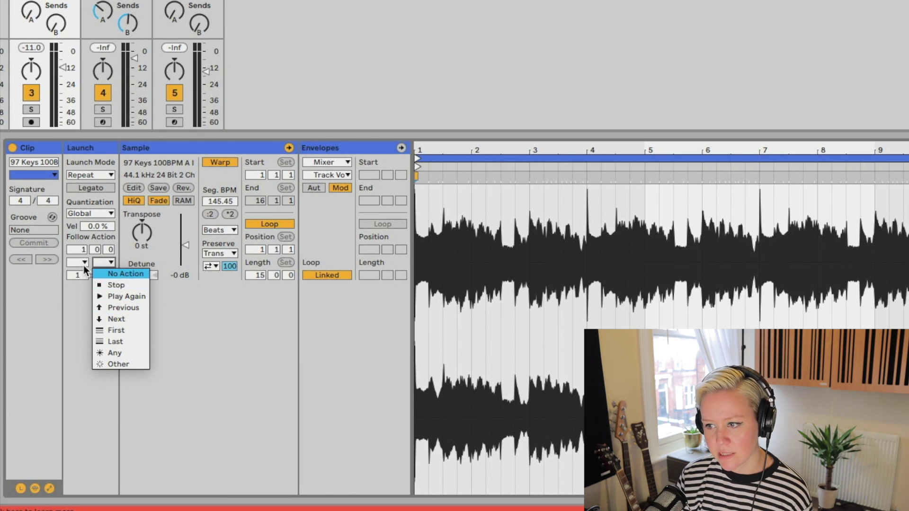
left_click(83, 265)
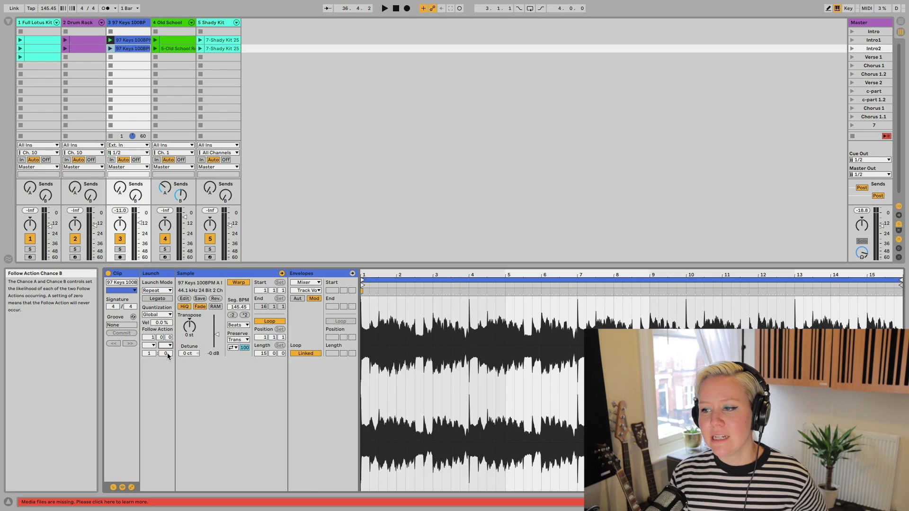
Select the two 97 Keys clips and the empty slots below them on track 3 to compare the neighbouring clips
left_click(133, 41)
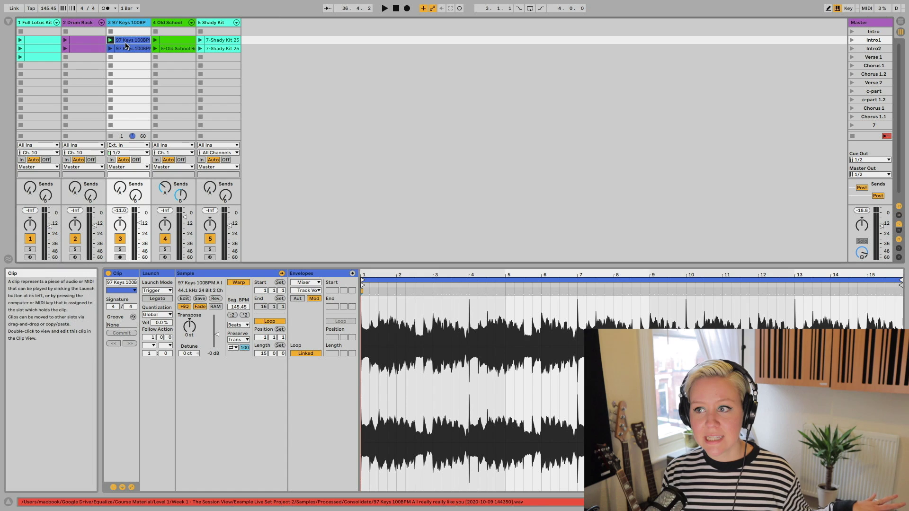
left_click(126, 114)
left_click(128, 74)
left_click(130, 50)
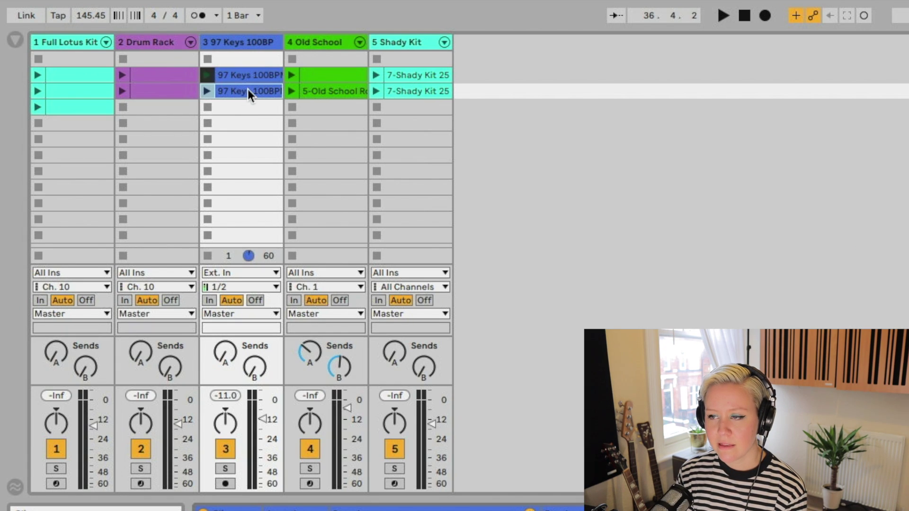
left_click(241, 75)
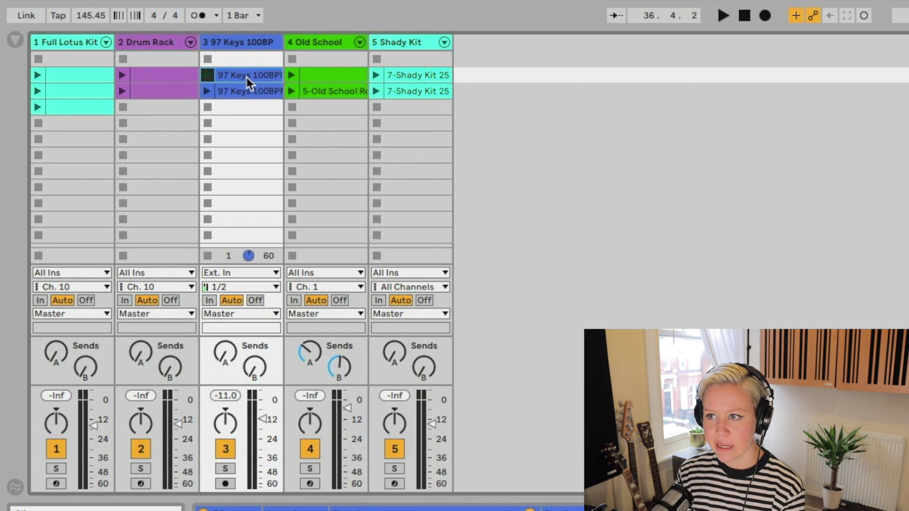
left_click(238, 92)
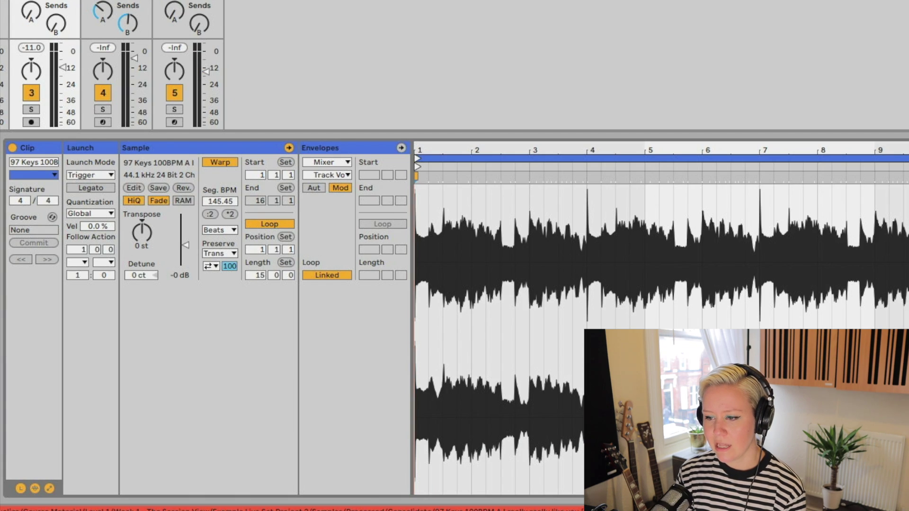
Set the upper 97 Keys clip's Follow Action time to 4 bars and its first Follow Action to Next
left_click(84, 249)
type("4")
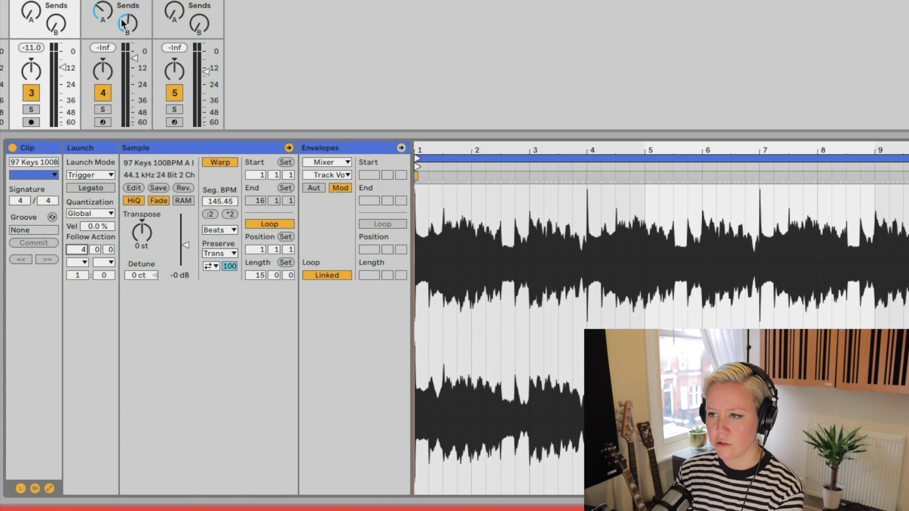
left_click(77, 262)
left_click(101, 320)
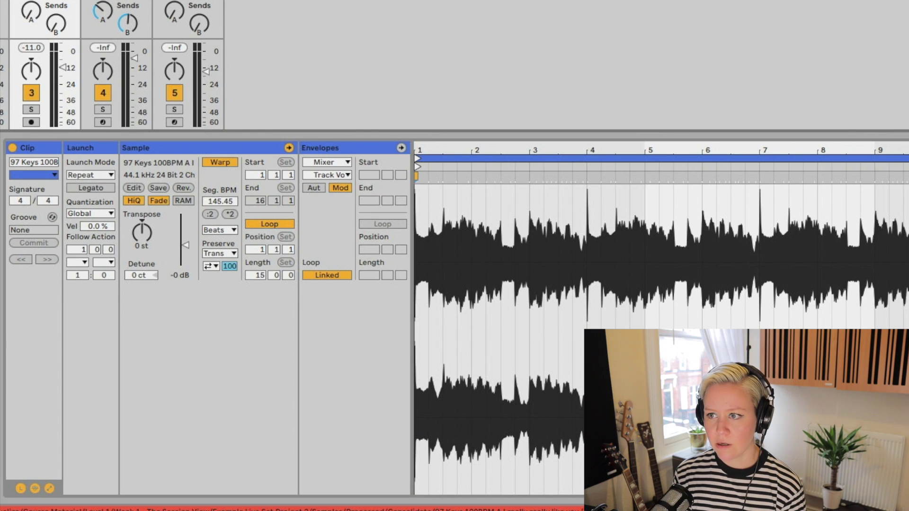
Set the lower 97 Keys clip's Follow Action to Previous after 4 bars, and launch the upper 97 Keys clip
left_click(83, 251)
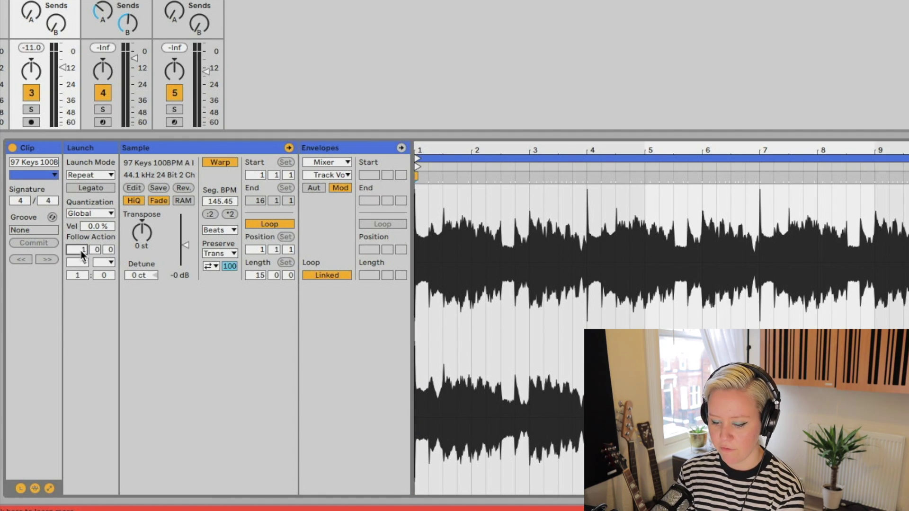
type("4")
left_click(84, 263)
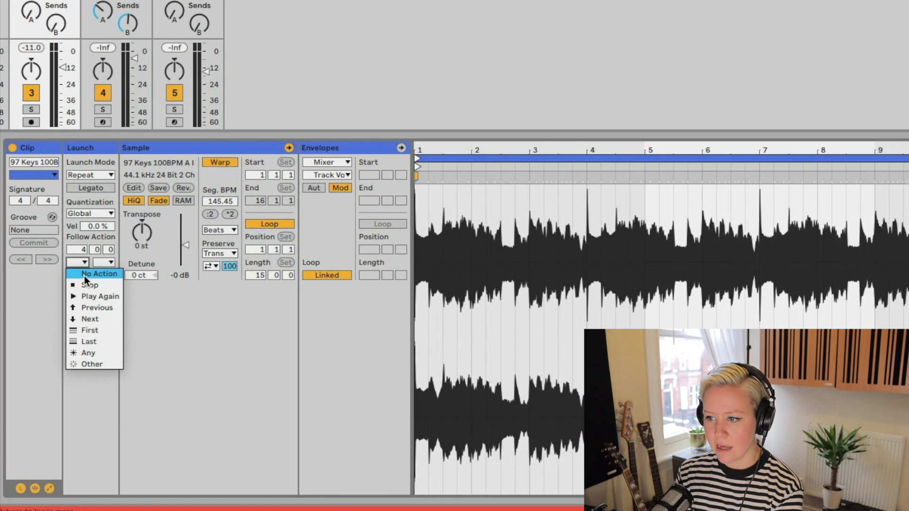
left_click(112, 310)
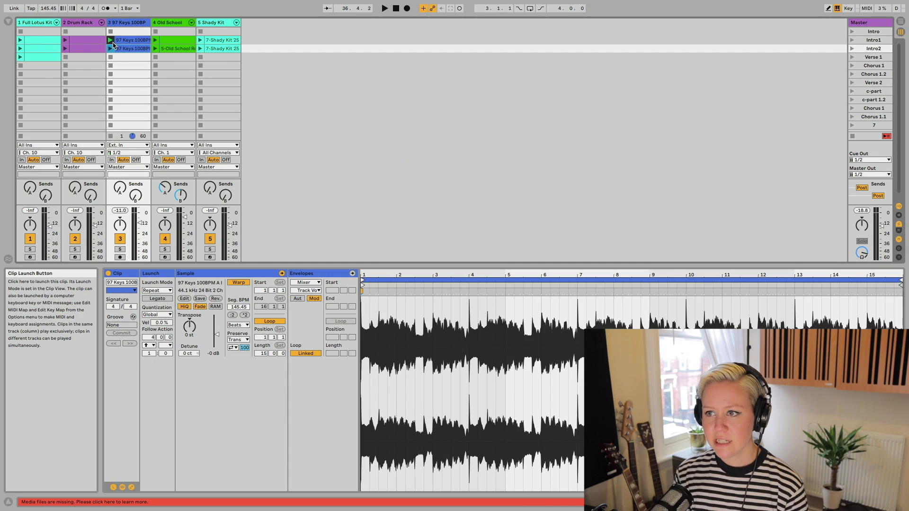
left_click(114, 42)
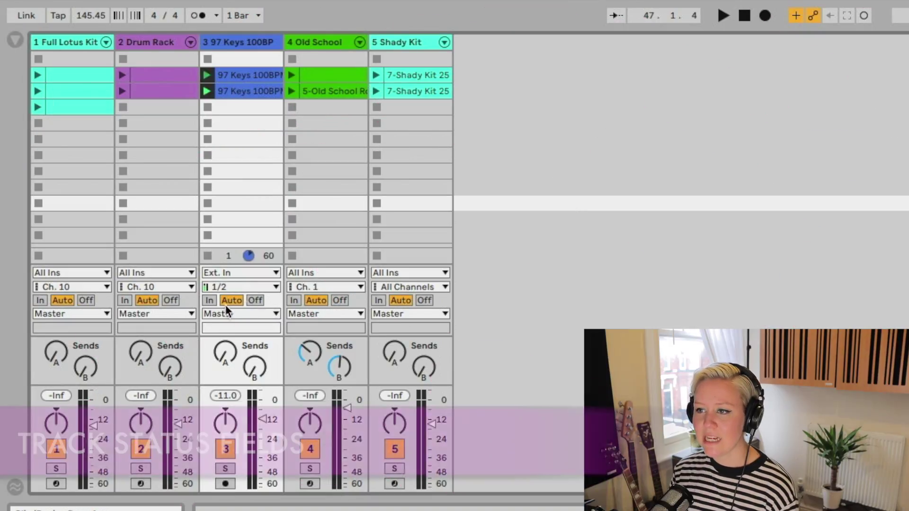
Select the lower 97 Keys clip, stop the clips on track 3, and relaunch the lower clip
left_click(240, 92)
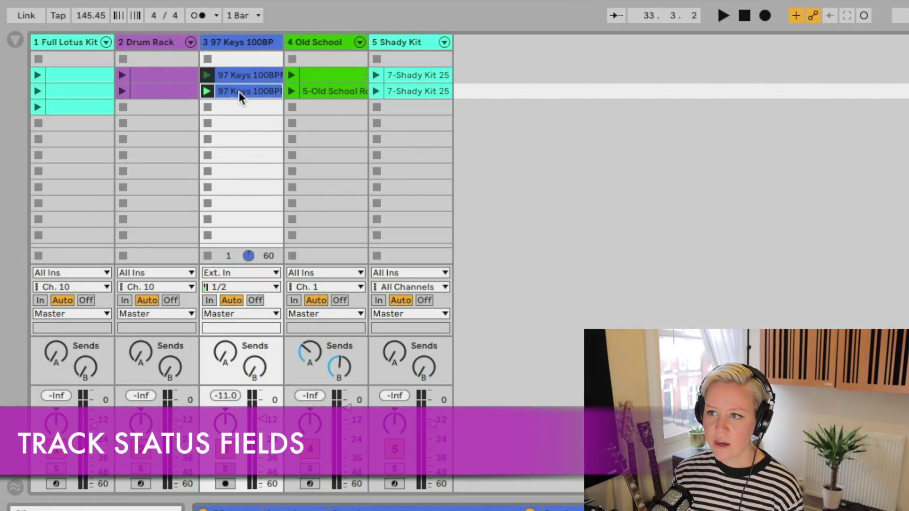
left_click(208, 256)
left_click(206, 91)
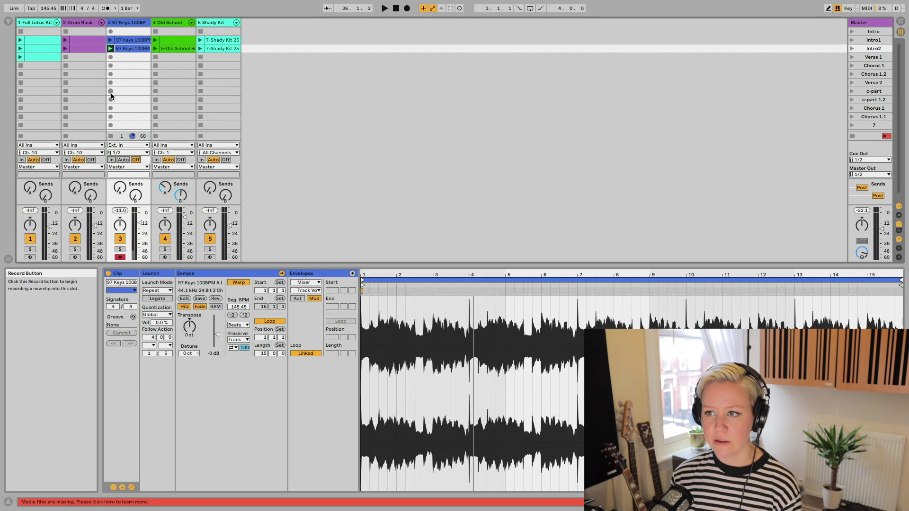
Record a new clip into the eighth slot of track 3, then delete it and stop playback
left_click(207, 172)
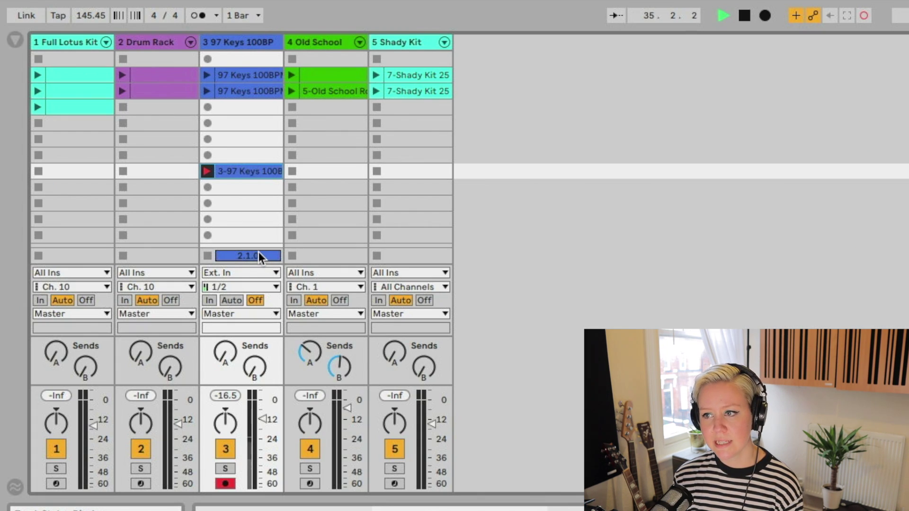
left_click(252, 172)
key("Delete")
key("space")
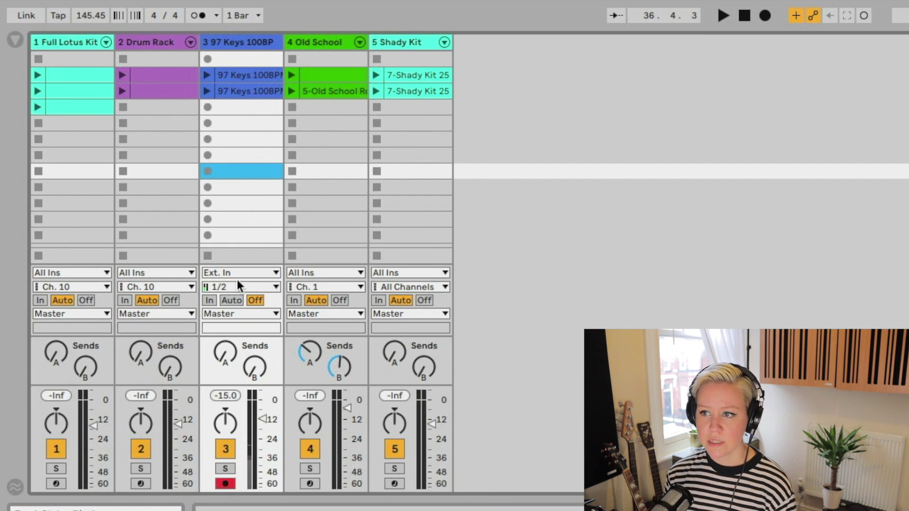
Mute track 3 and switch its monitoring to In and then Auto, and set track 1's monitoring to In
left_click(238, 48)
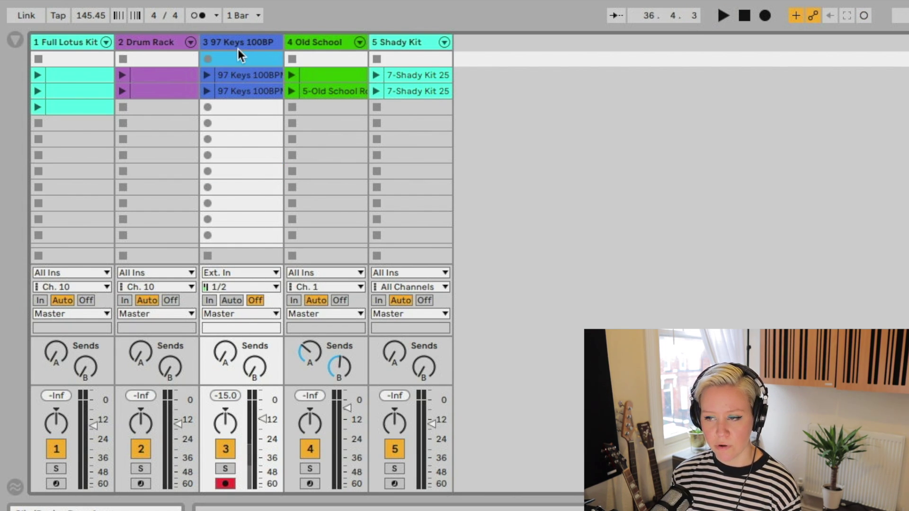
left_click(225, 448)
left_click(211, 298)
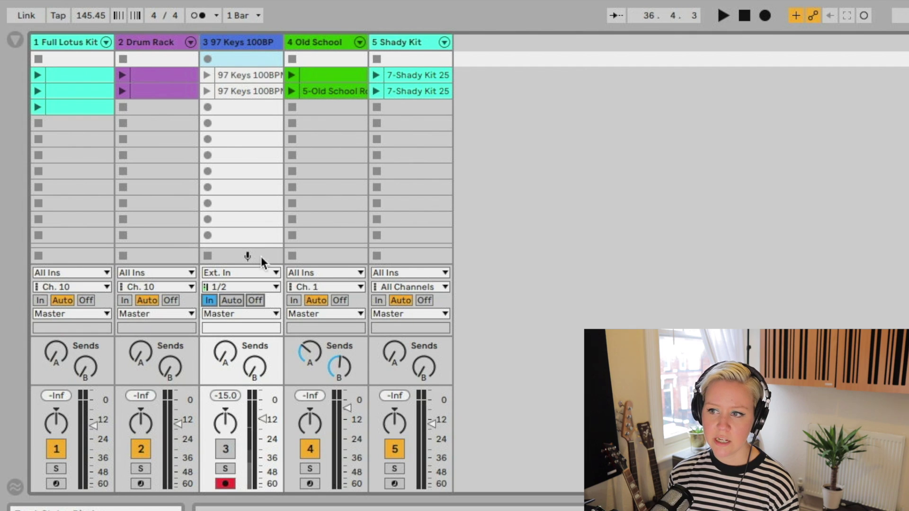
left_click(232, 301)
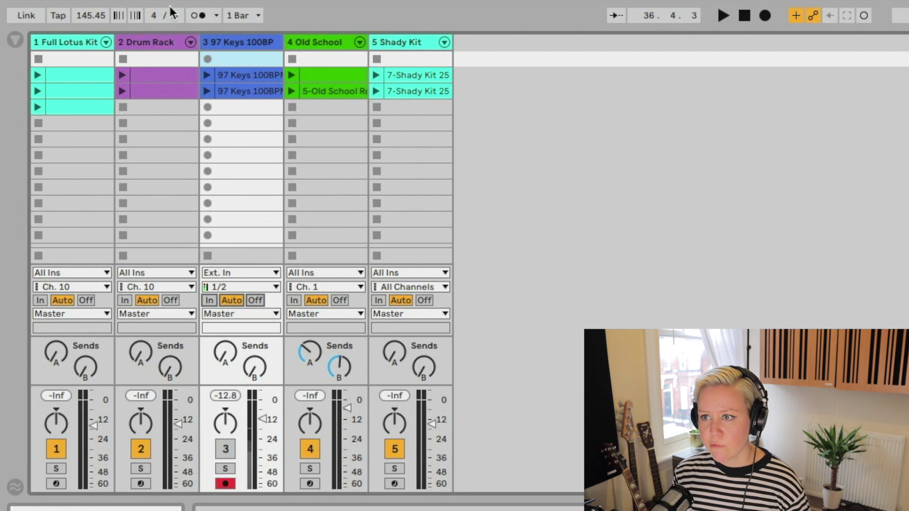
left_click(96, 58)
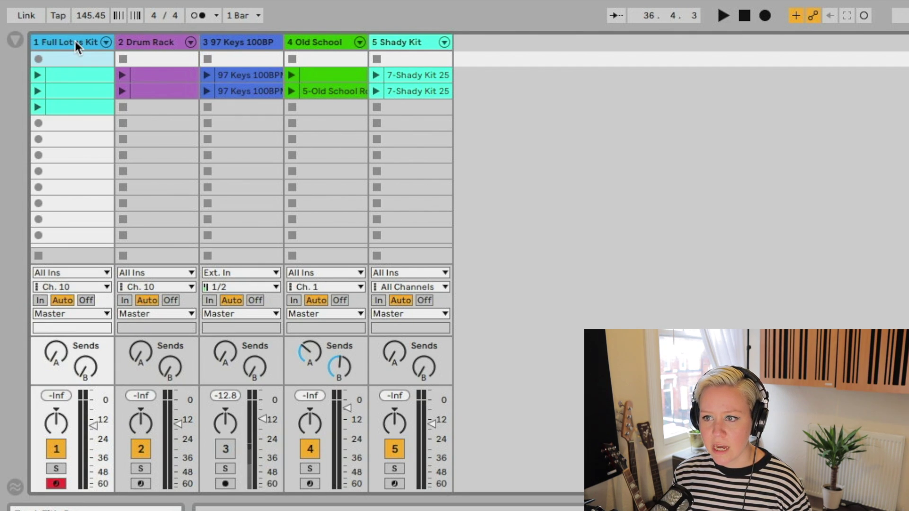
left_click(41, 300)
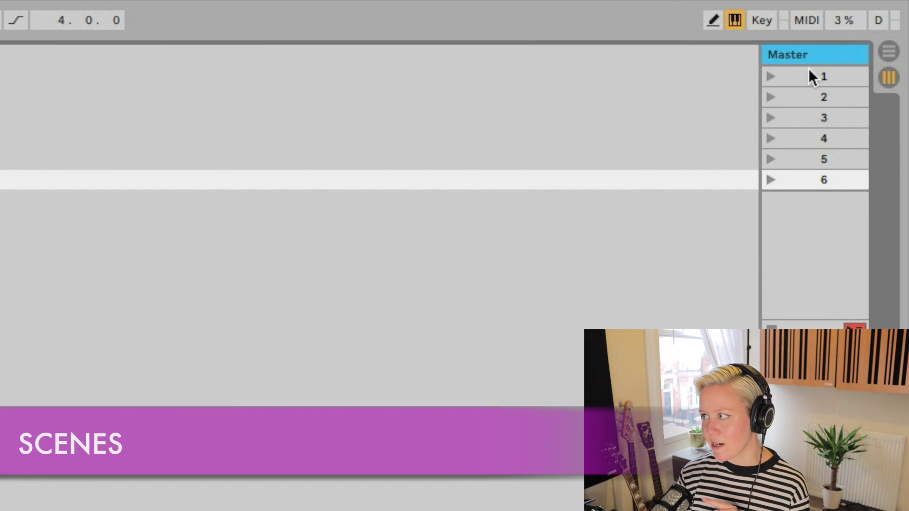
Step through scenes 1 to 4 to examine which row of clip slots each scene covers
left_click(809, 76)
left_click(832, 97)
left_click(832, 119)
left_click(832, 138)
left_click(805, 76)
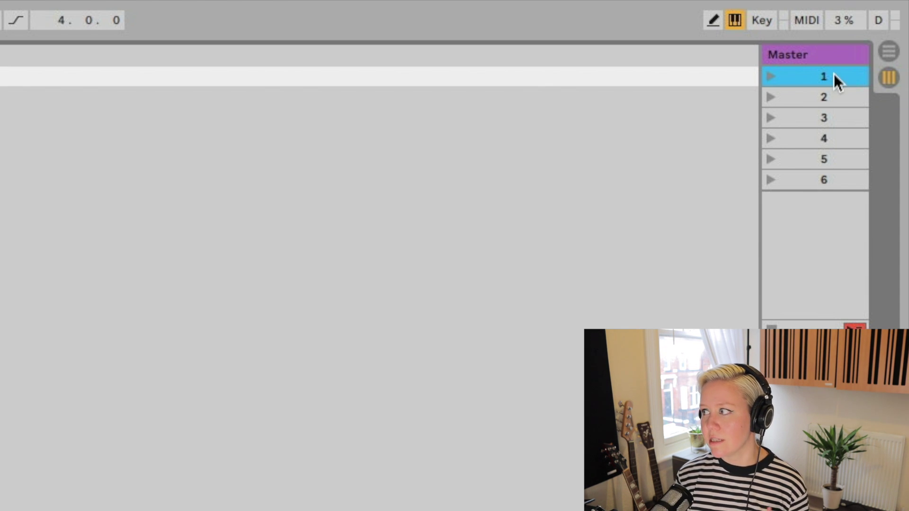
left_click(831, 100)
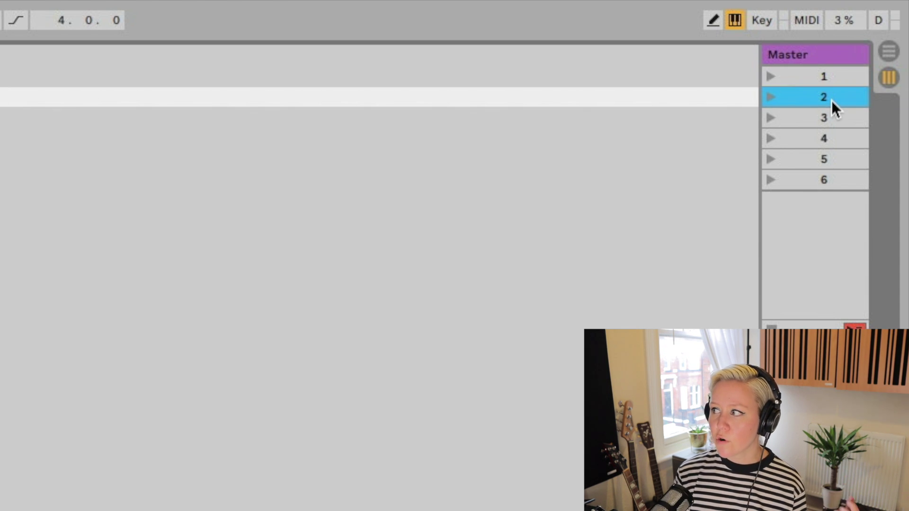
left_click(839, 121)
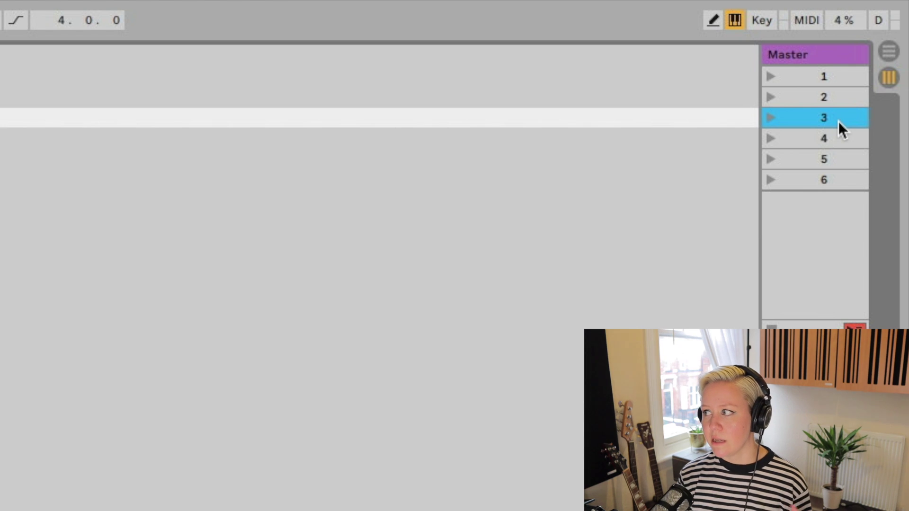
left_click(795, 99)
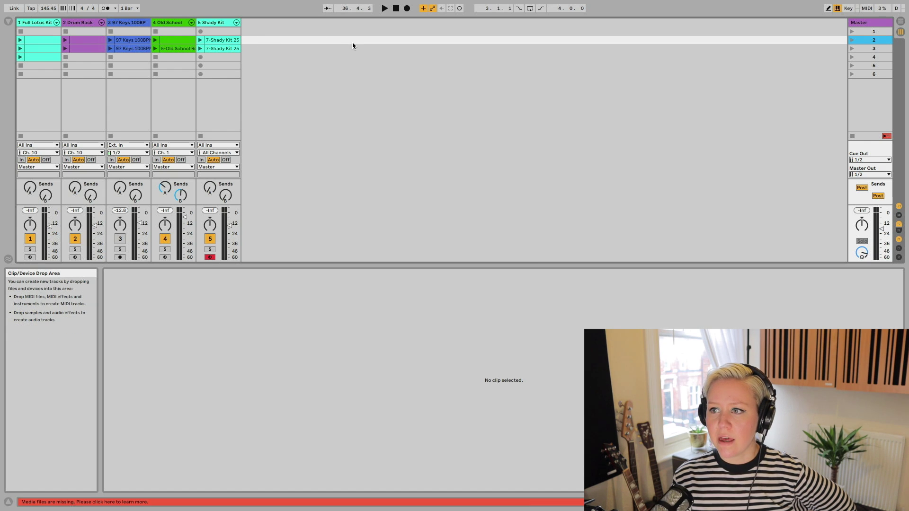
Move the second-row clips of tracks 3 and 4 up into scene 1, then launch the scene with track 3 unmuted
left_click_drag(175, 40, 222, 40)
left_click_drag(128, 40, 128, 31)
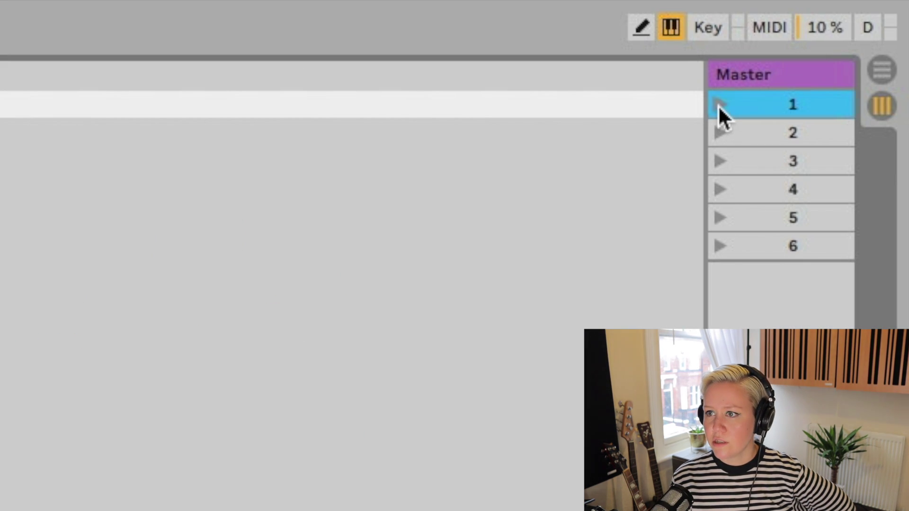
left_click(852, 31)
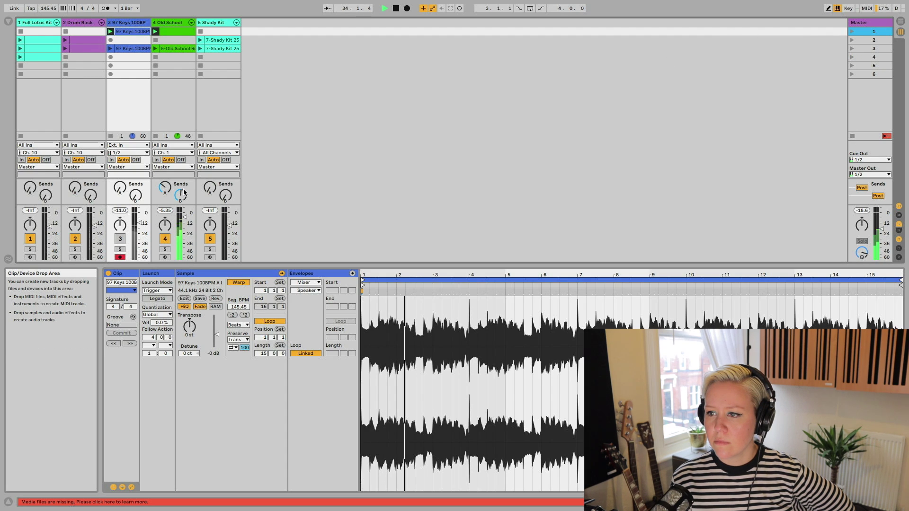
left_click(119, 238)
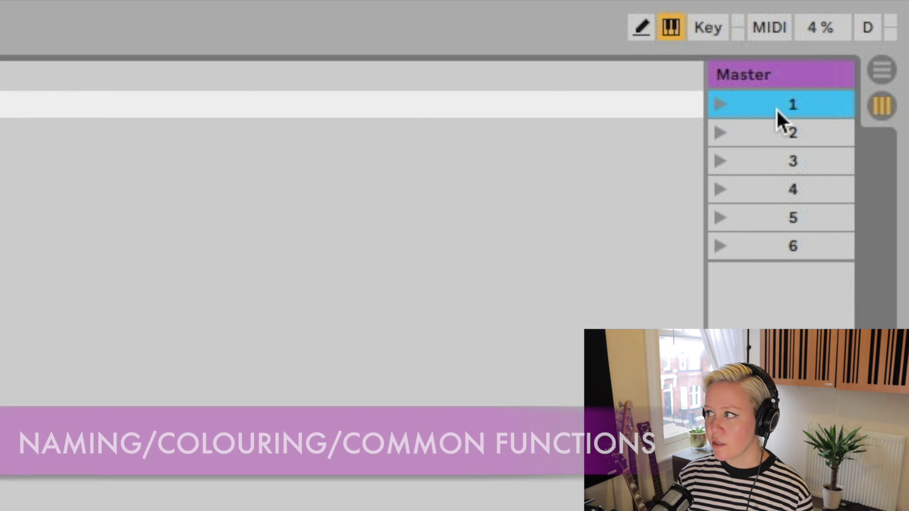
Rename scene 1 "intro" and scene 2 "verse"
key("ctrl+r")
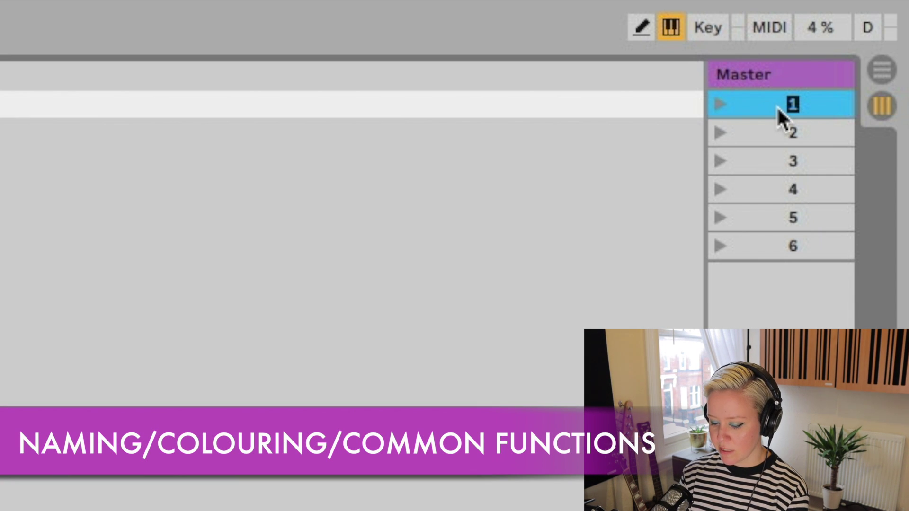
type("intro")
left_click(783, 123)
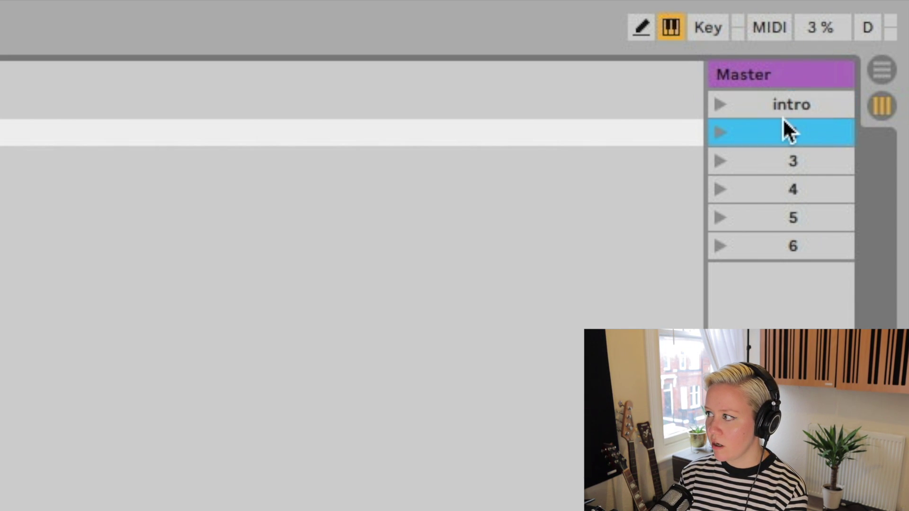
right_click(779, 133)
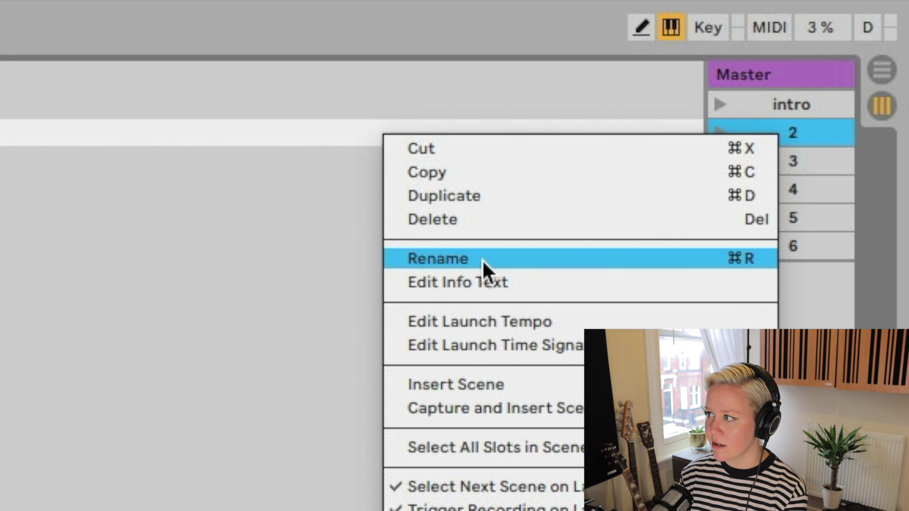
key("super+r")
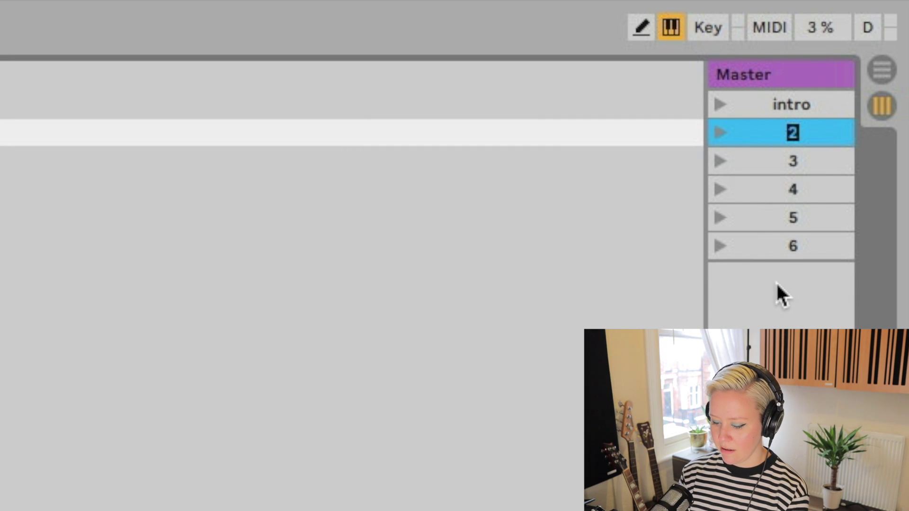
type("verse")
key("Return")
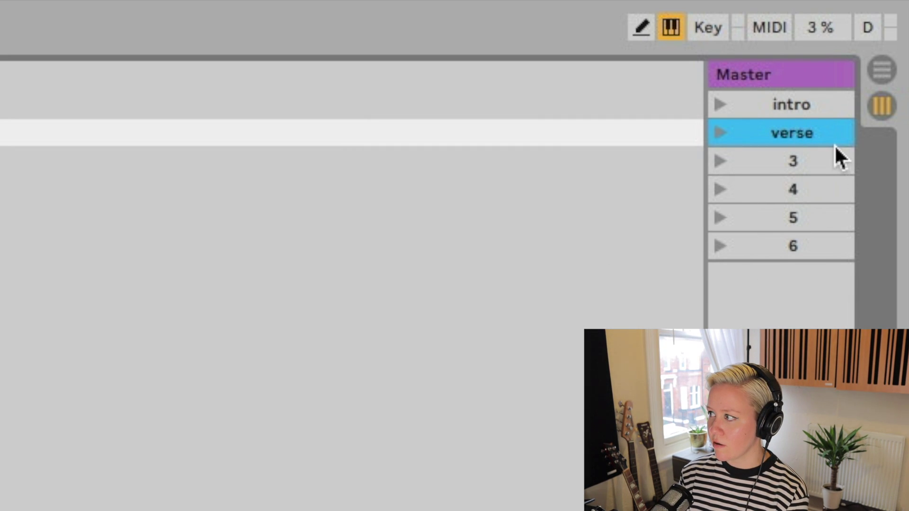
Color the intro scene pink, the verse scene orange and scene 3 lime green
left_click(811, 107)
right_click(810, 108)
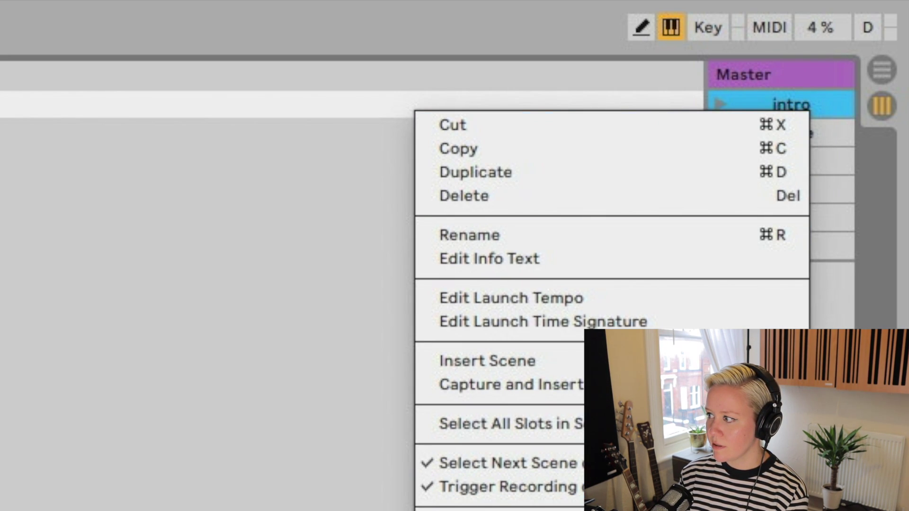
left_click(684, 291)
right_click(798, 138)
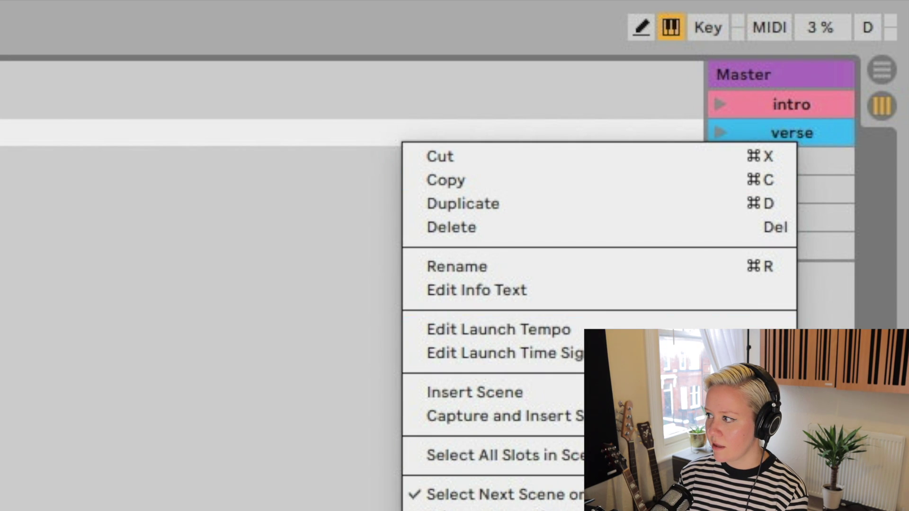
left_click(762, 262)
left_click(795, 160)
right_click(849, 84)
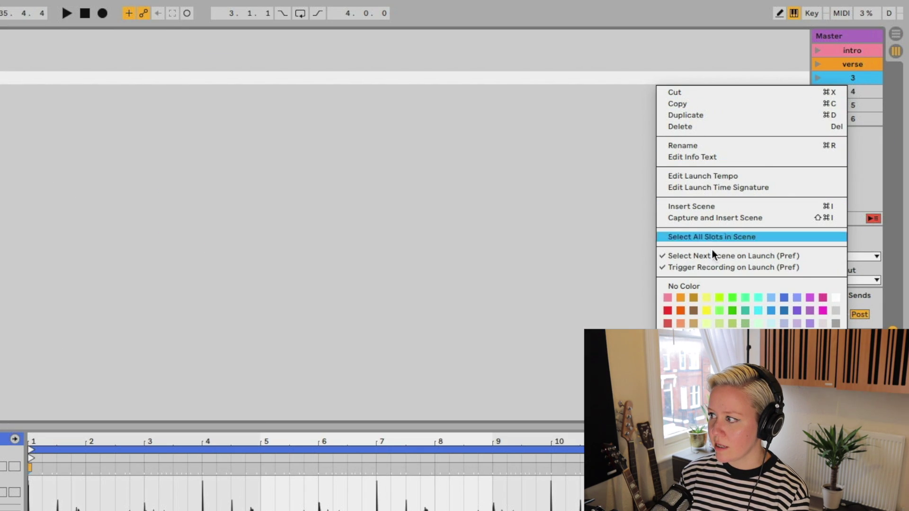
left_click(720, 300)
Insert a new empty scene directly below the intro scene
left_click(859, 49)
right_click(859, 49)
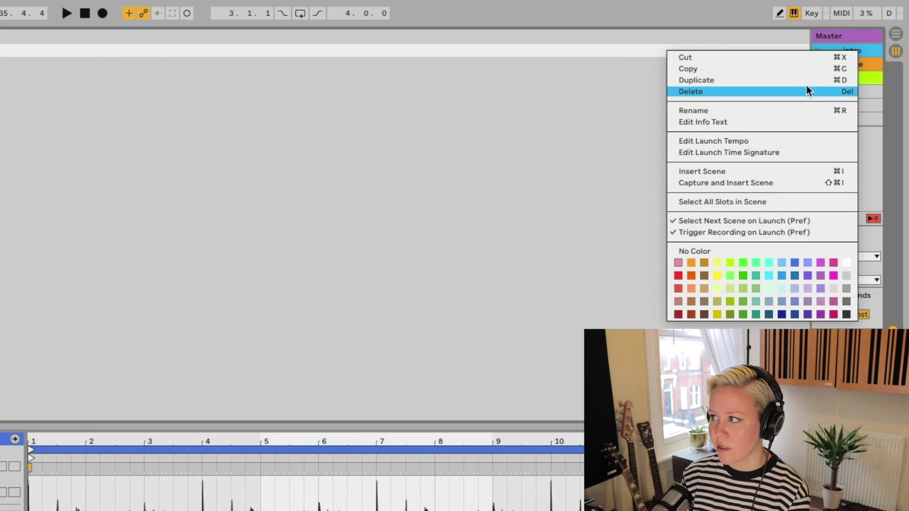
left_click(795, 173)
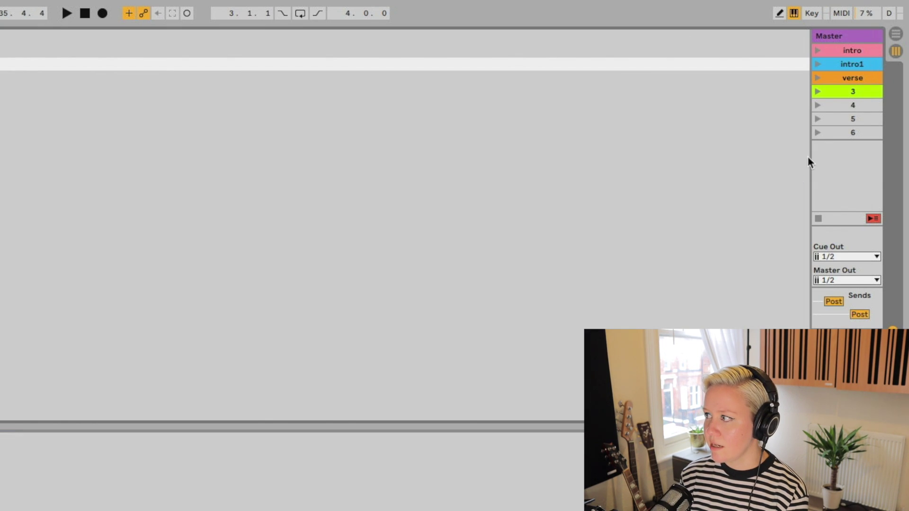
Find the Capture and Insert Scene command among the options of the intro1 scene
right_click(852, 68)
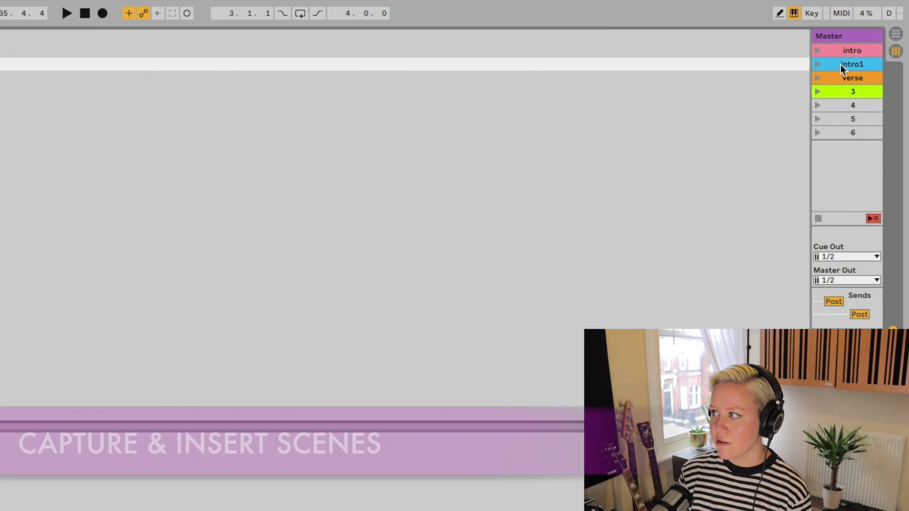
right_click(839, 65)
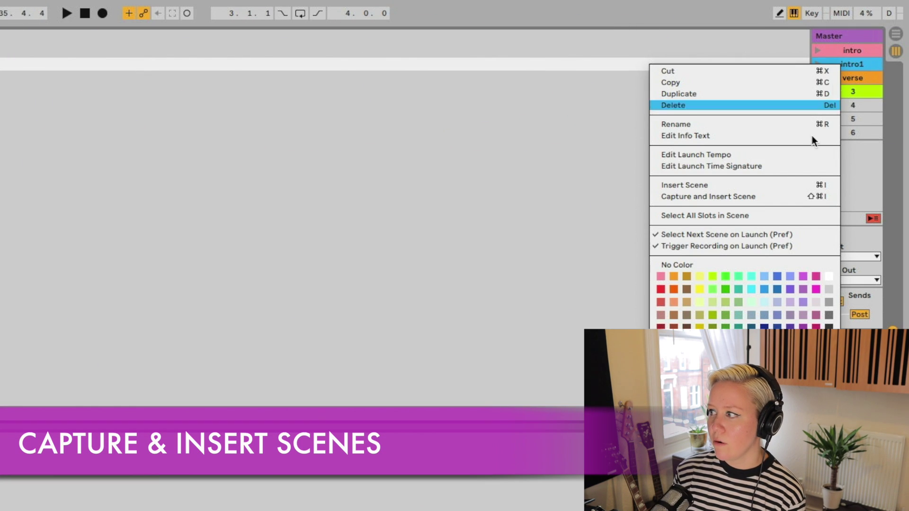
left_click(756, 200)
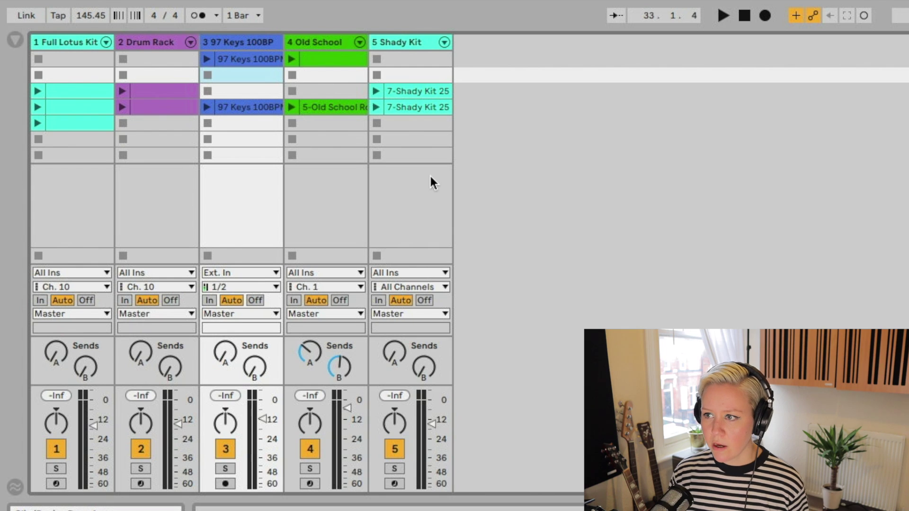
Launch the lower 7-Shady Kit clip on track 5 together with the top 97 Keys clip on track 3
left_click(376, 108)
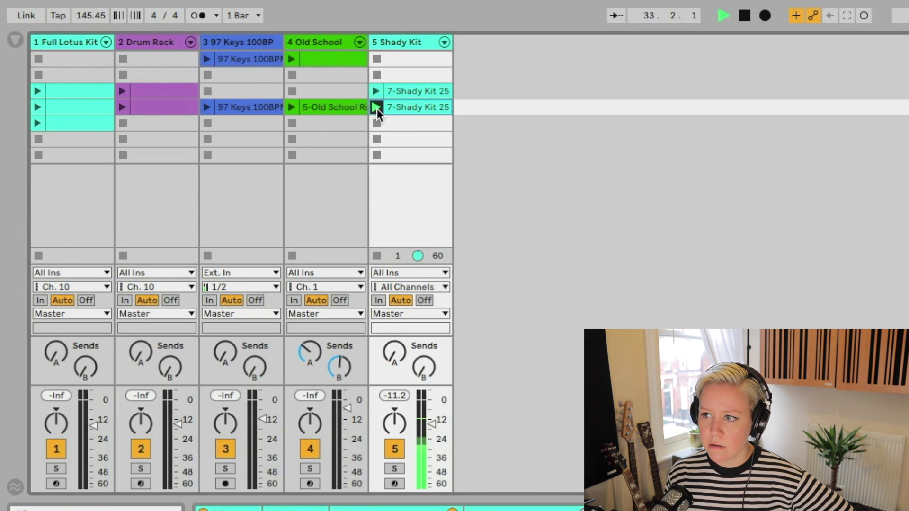
left_click(207, 59)
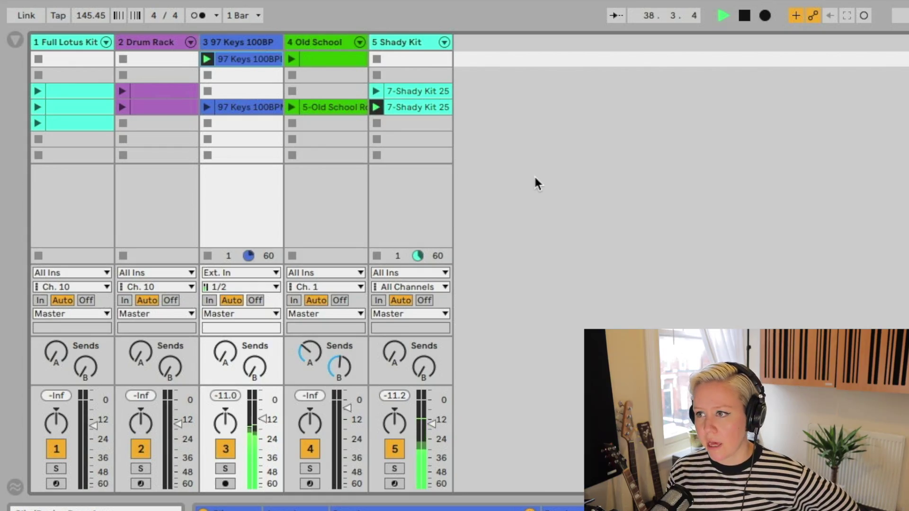
Stop playback and capture the launched 97 Keys and 7-Shady Kit clips into a newly inserted scene
key("space")
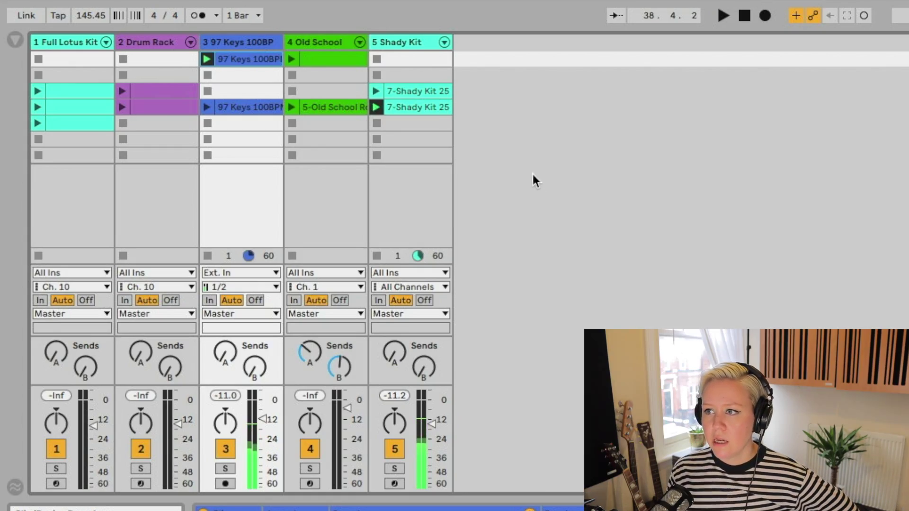
right_click(477, 114)
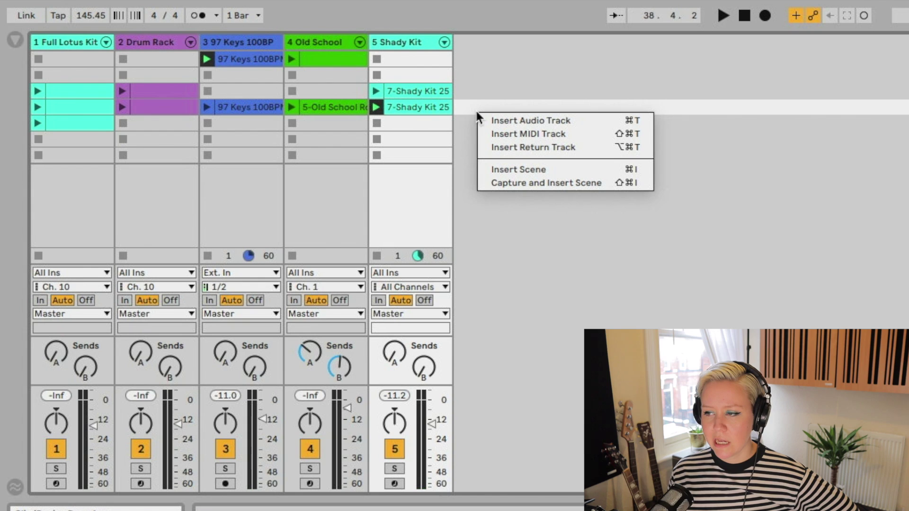
left_click(508, 183)
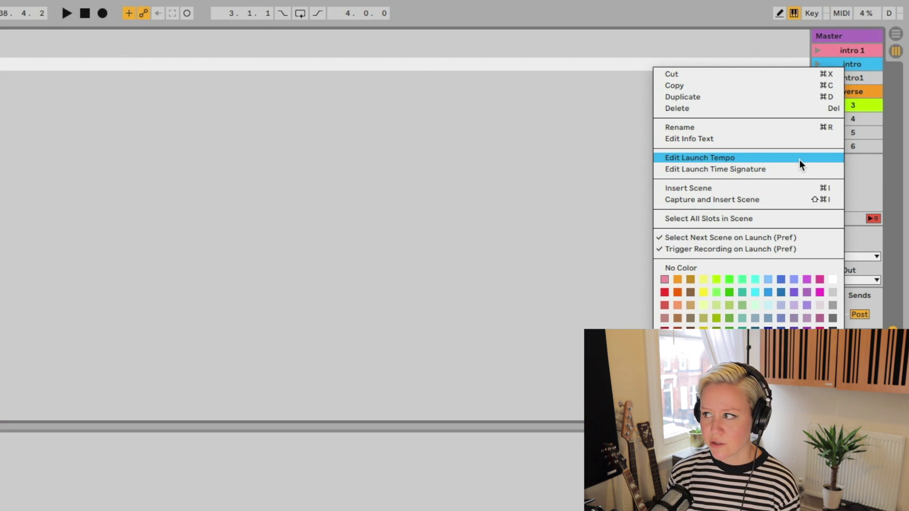
Set the launch tempo of the intro 1 scene to 120 BPM
left_click(799, 160)
left_click(846, 51)
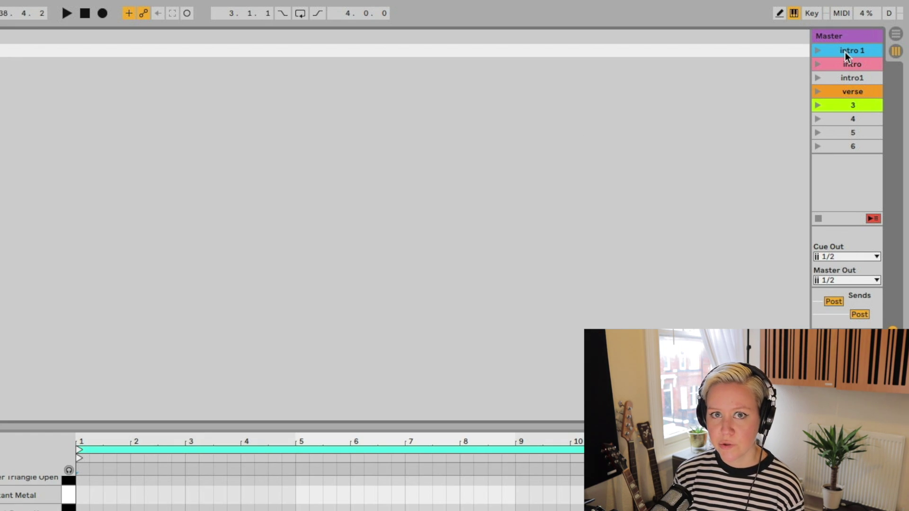
left_click(845, 64)
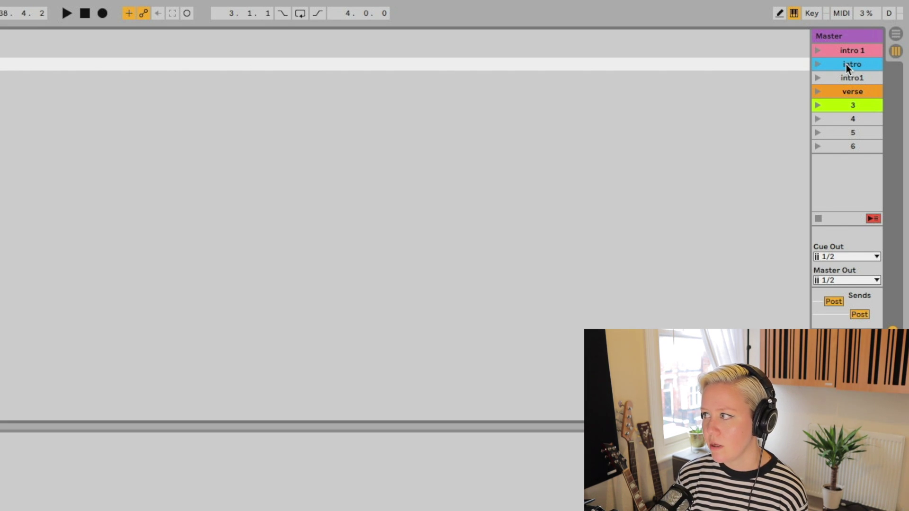
left_click(850, 52)
right_click(854, 55)
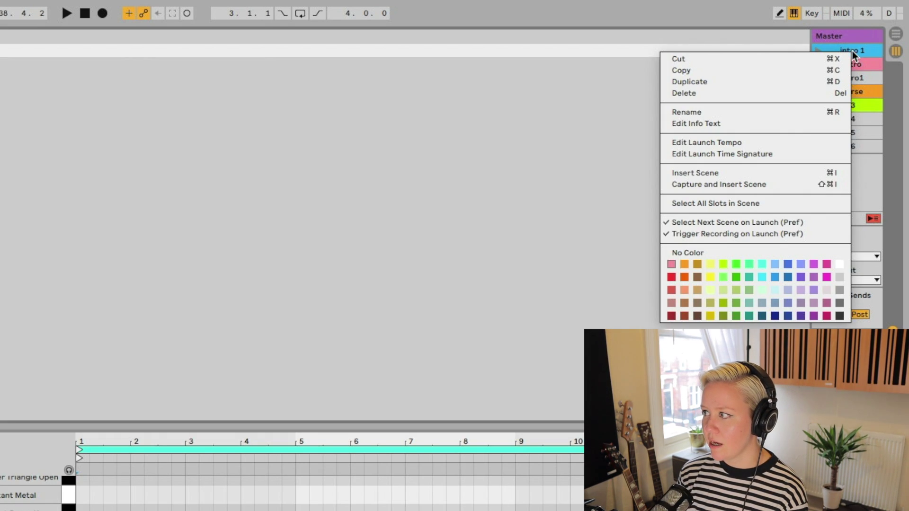
left_click(774, 144)
type("120 BP")
Set the launch tempo of the intro scene to 150 BPM
right_click(854, 60)
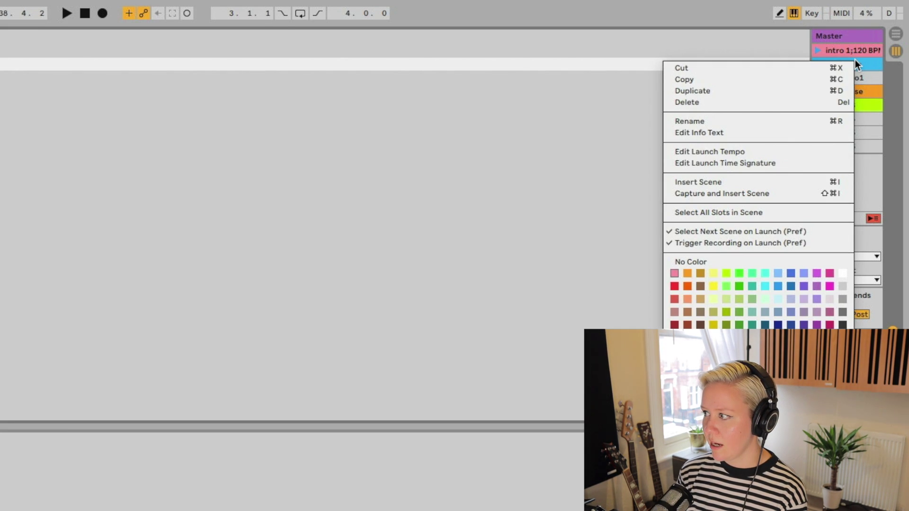
left_click(777, 152)
type("150 BPM")
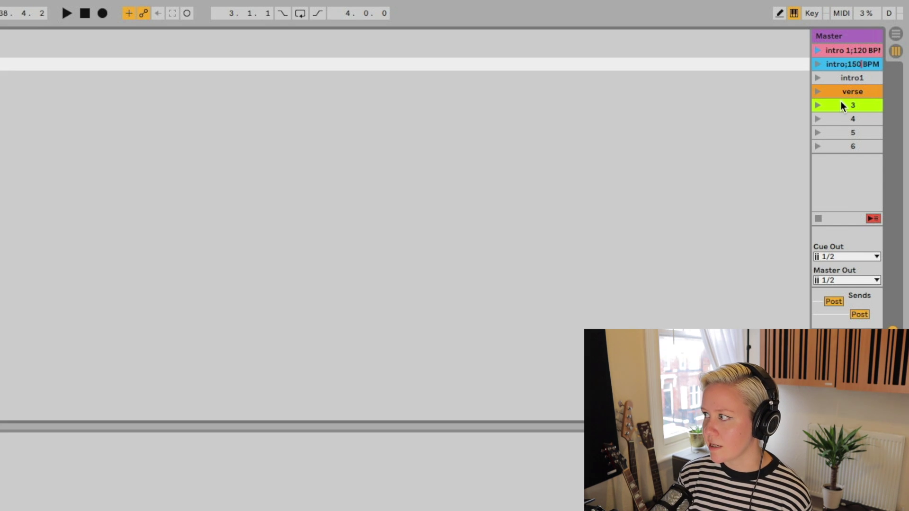
left_click(766, 116)
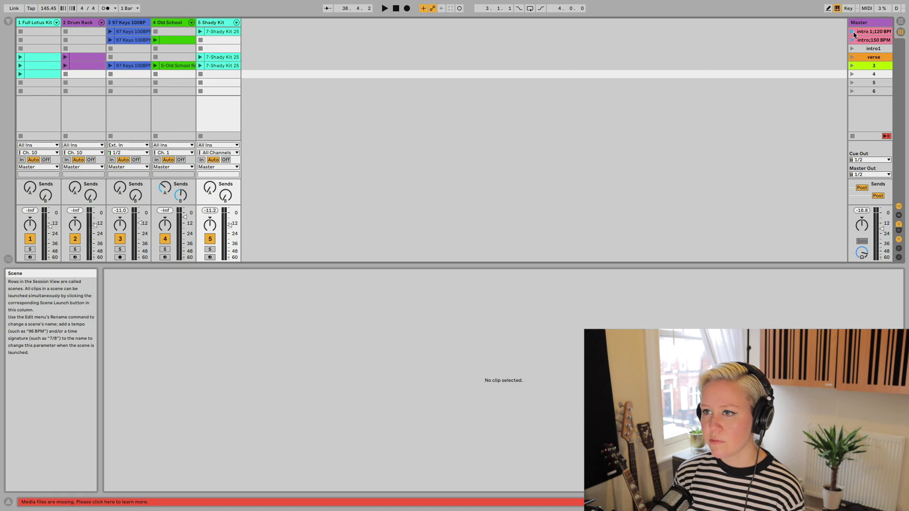
Launch the intro 1 scene, switch to the intro scene and return to intro 1 to compare their tempos
left_click(851, 31)
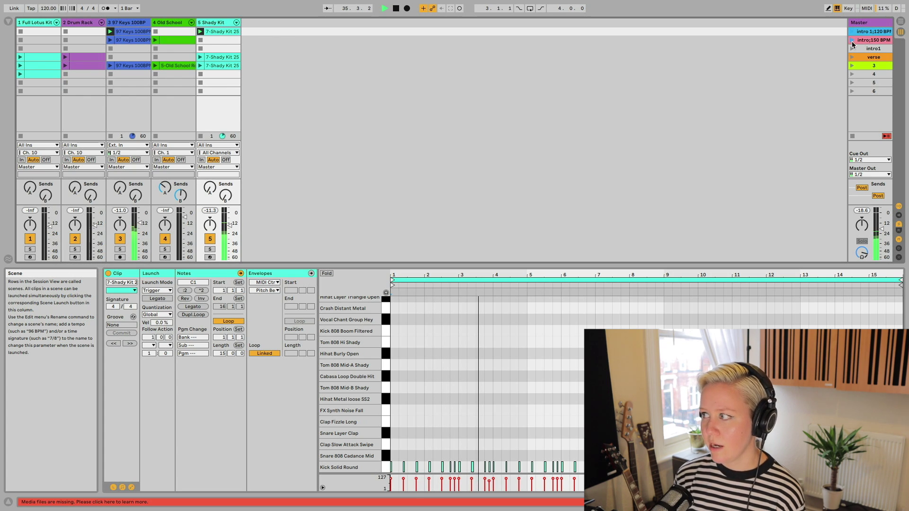
left_click(851, 40)
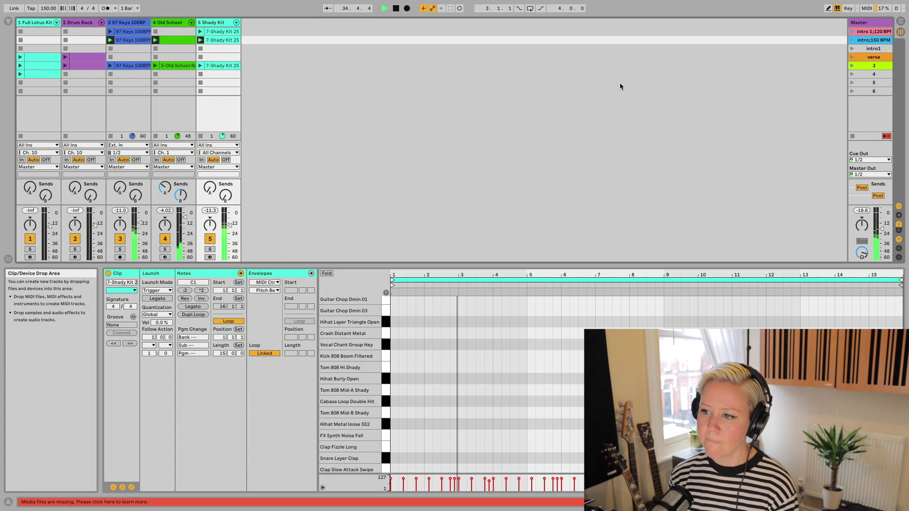
left_click(852, 32)
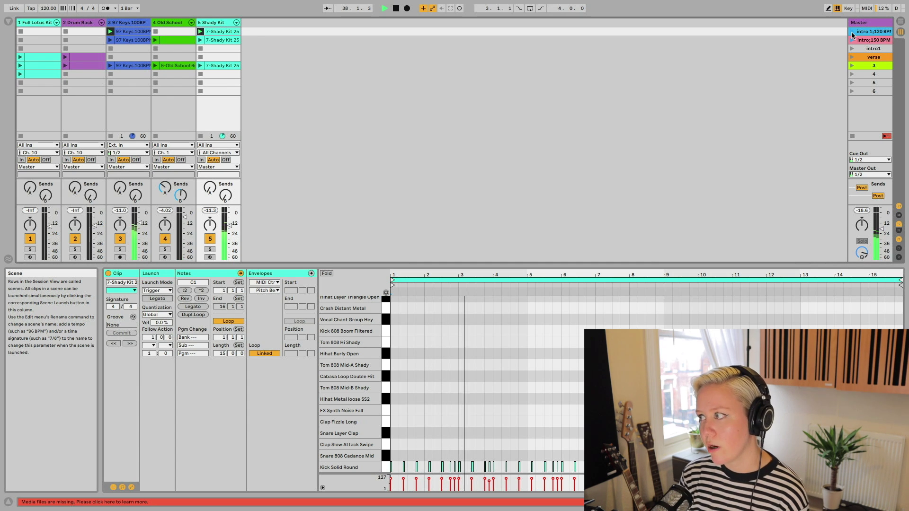
Set the launch time signature of the intro 1 scene to 3/4 and widen the Master track so full scene names fit
right_click(851, 32)
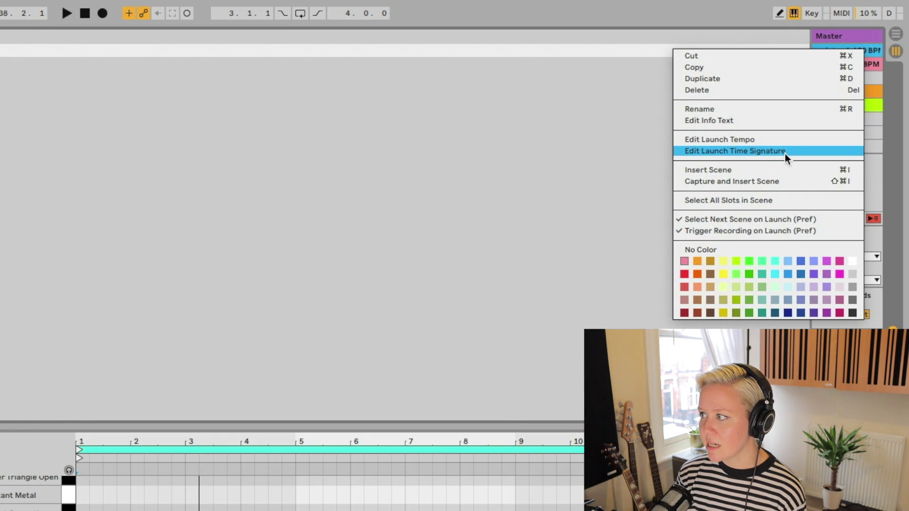
left_click(785, 151)
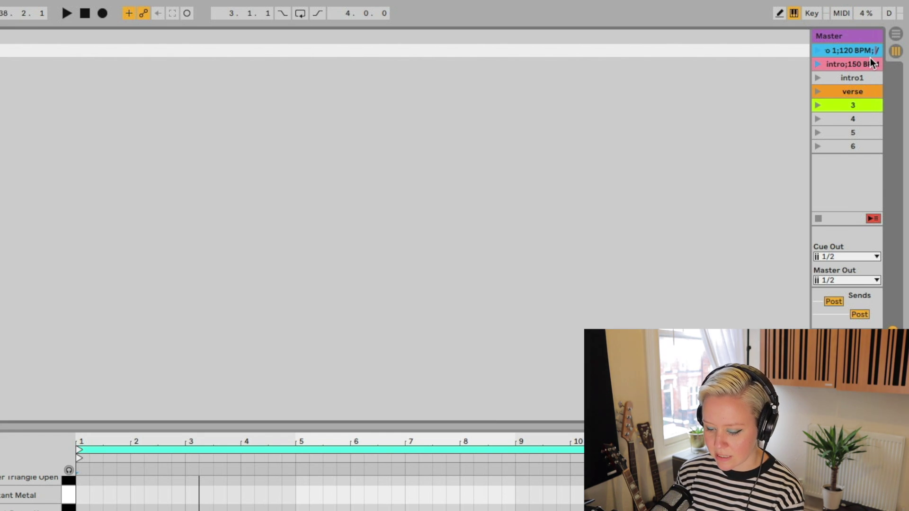
type("3/4")
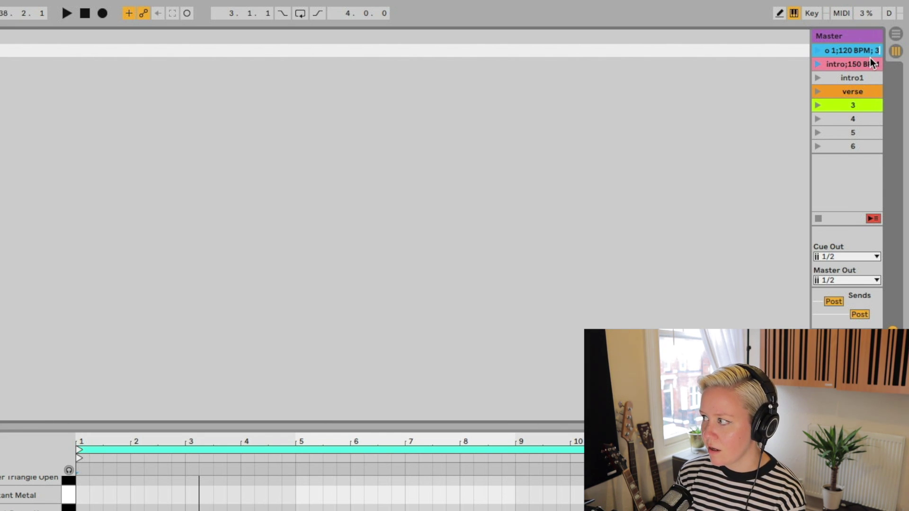
left_click(841, 104)
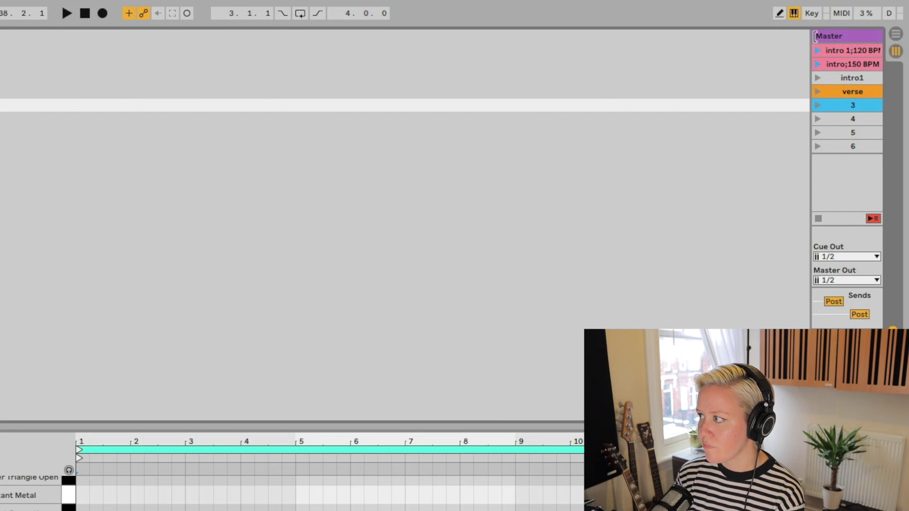
left_click_drag(815, 36, 655, 36)
Set the launch time signature of the intro scene to 17/5 and launch that scene
left_click(803, 62)
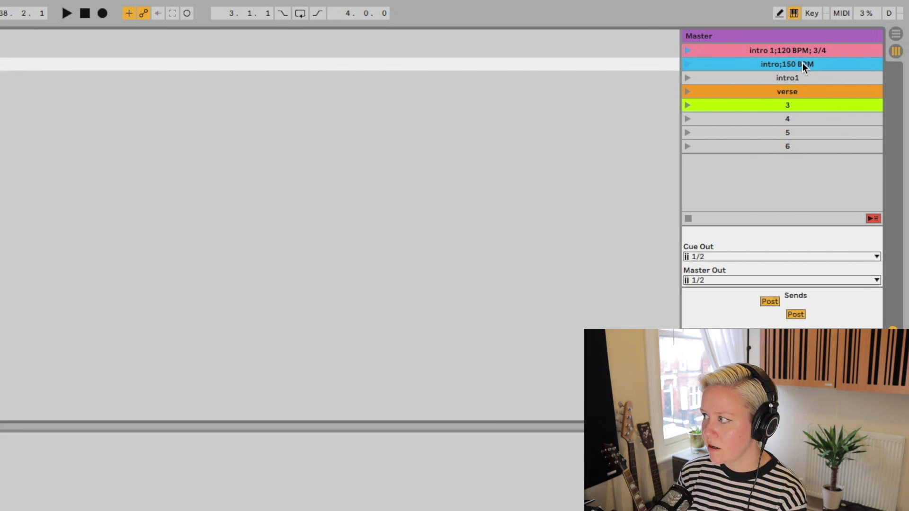
right_click(802, 62)
left_click(743, 165)
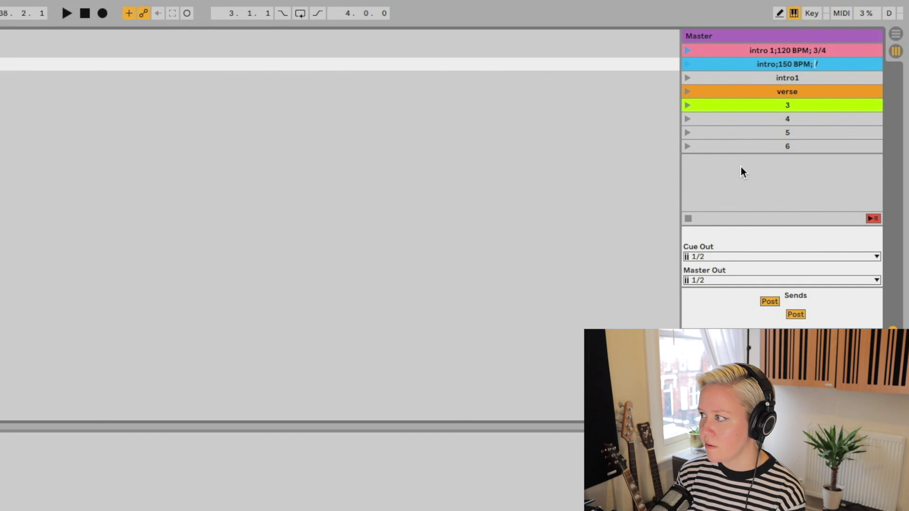
type("17/5")
left_click(665, 247)
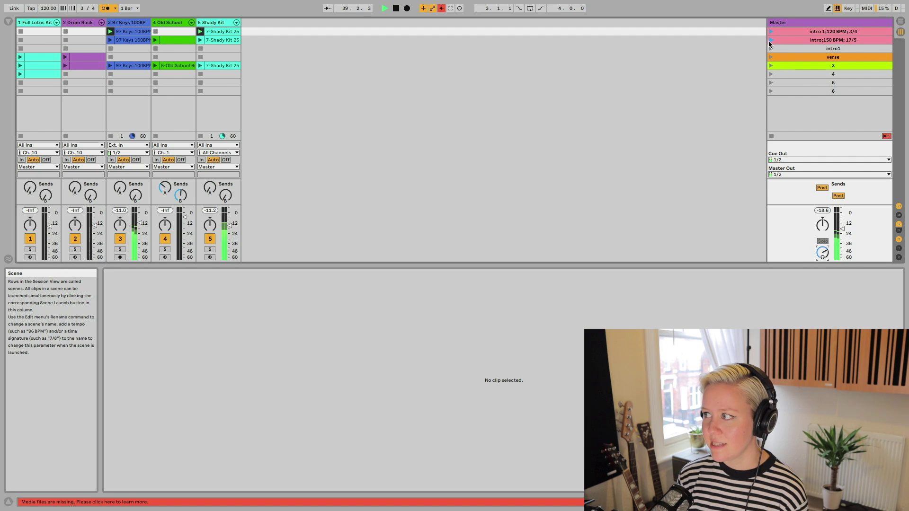
left_click(770, 41)
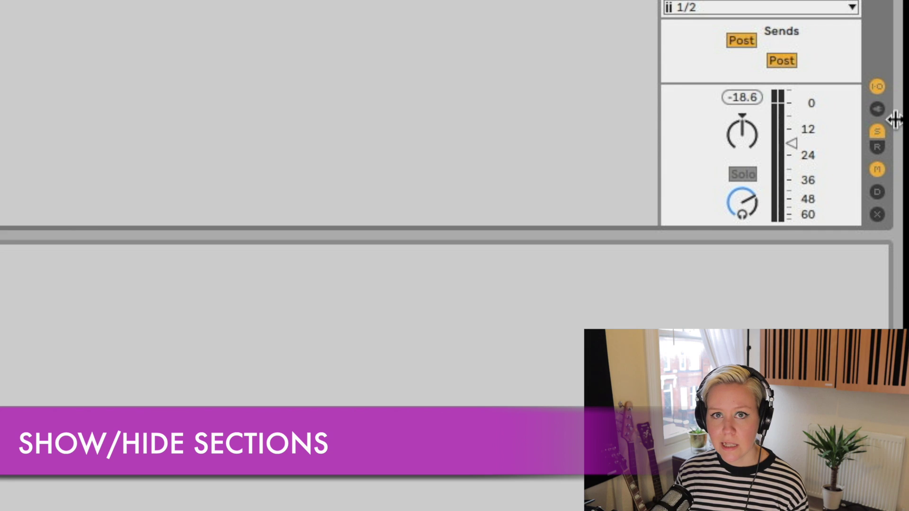
Hide and show the mixer's In/Out section repeatedly, leaving it shown
left_click(879, 89)
left_click(879, 89)
left_click(879, 89)
left_click(879, 89)
left_click(879, 89)
left_click(879, 89)
left_click(880, 89)
left_click(880, 89)
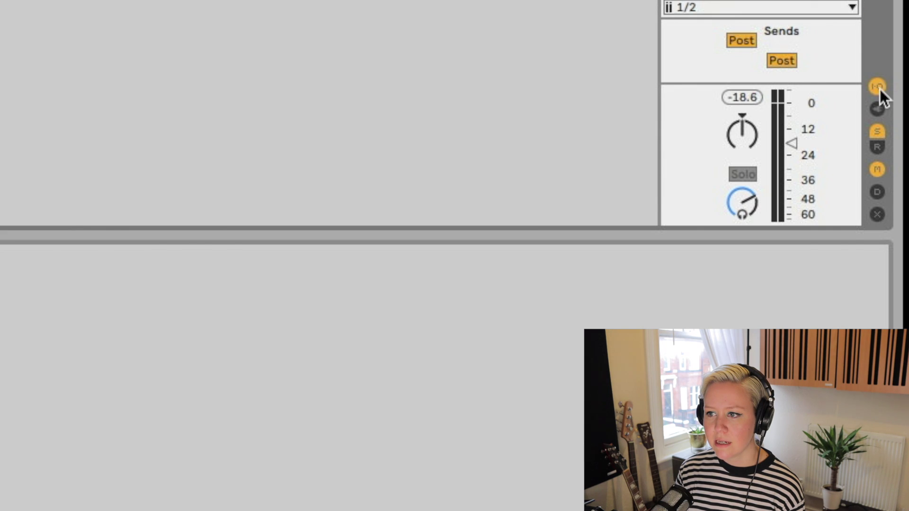
left_click(880, 89)
left_click(880, 89)
left_click(879, 89)
left_click(879, 89)
left_click(879, 89)
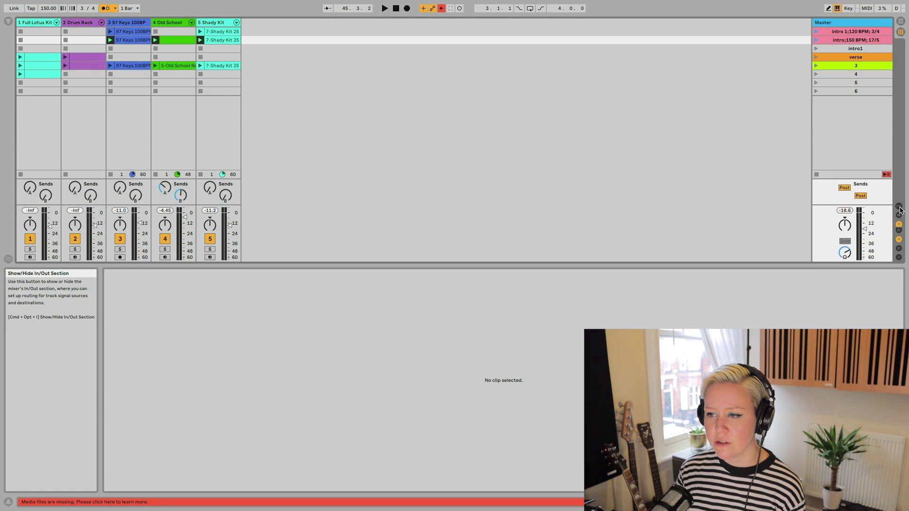
left_click(899, 207)
left_click(899, 208)
left_click(900, 208)
left_click(899, 208)
left_click(899, 208)
left_click(900, 207)
left_click(899, 208)
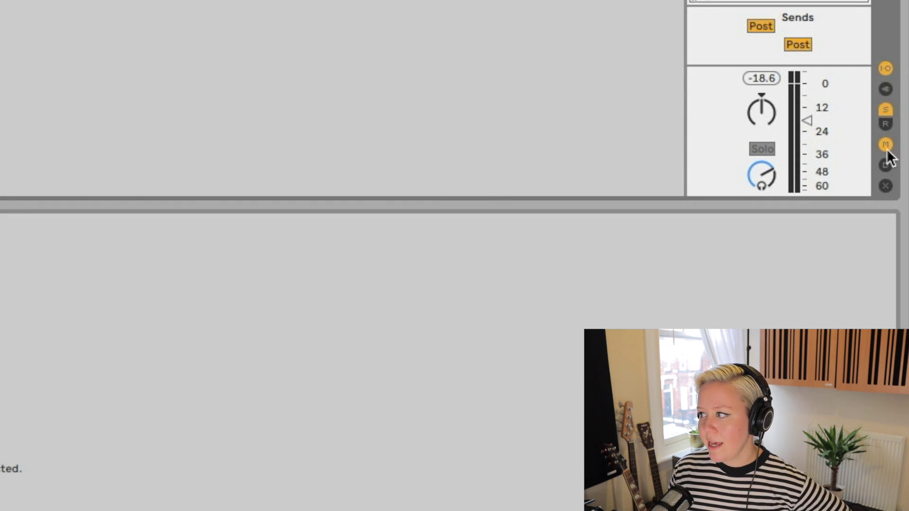
Briefly show the device lists of all tracks in the mixer, and hide the Sends section
left_click(886, 89)
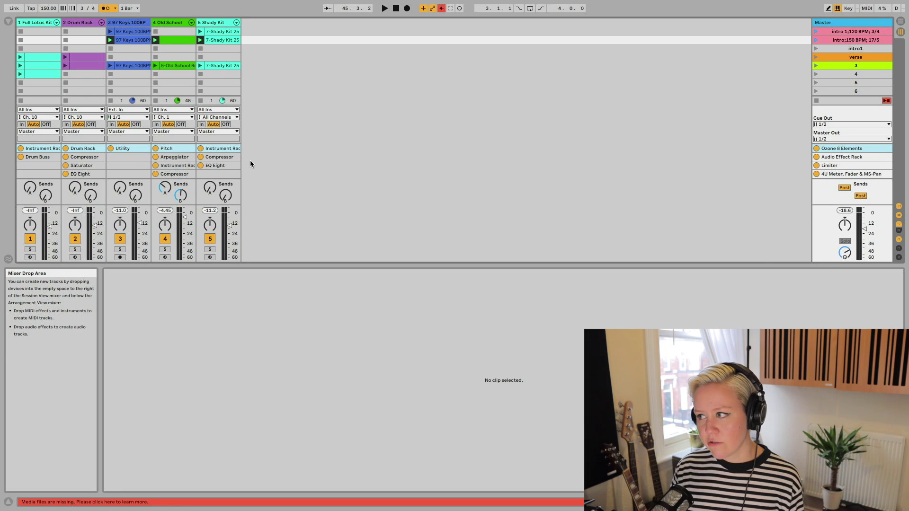
left_click(899, 216)
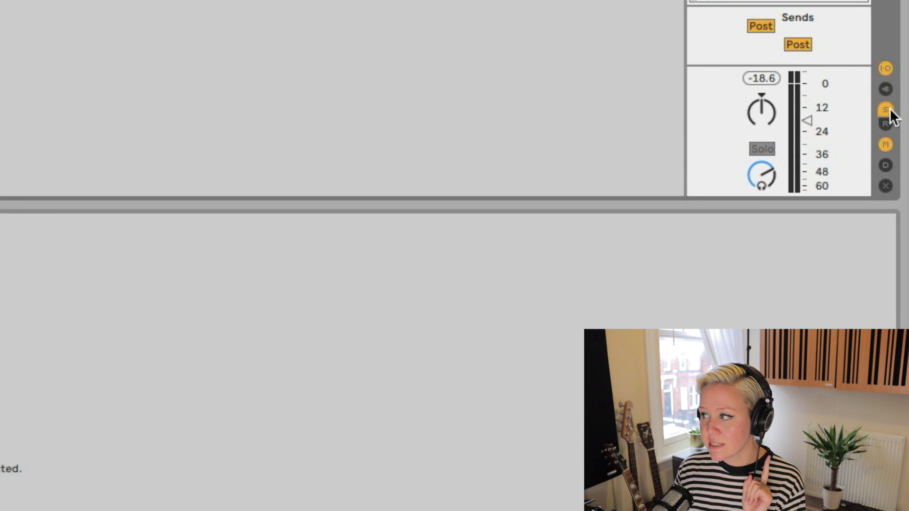
left_click(899, 225)
left_click(885, 110)
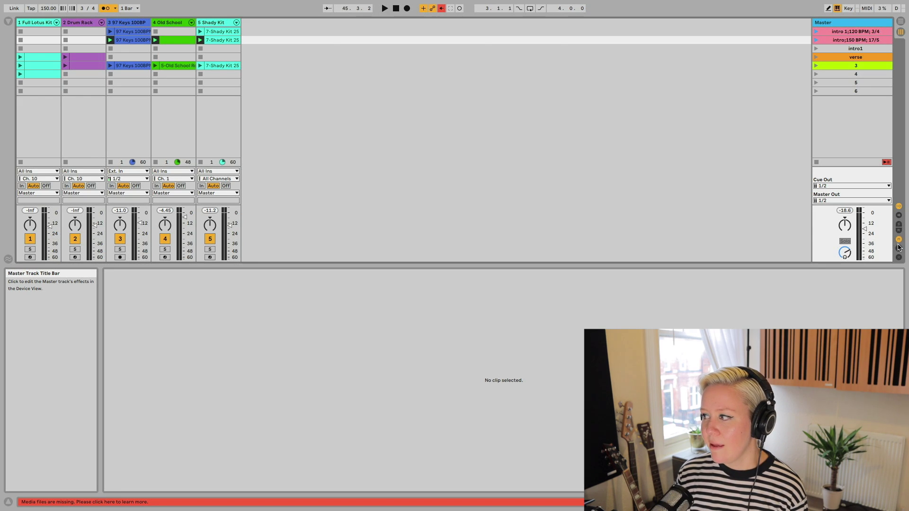
Hide and show the mixer section with the volume, pan and solo controls, leaving it shown
left_click(899, 244)
left_click(899, 243)
left_click(899, 243)
left_click(899, 243)
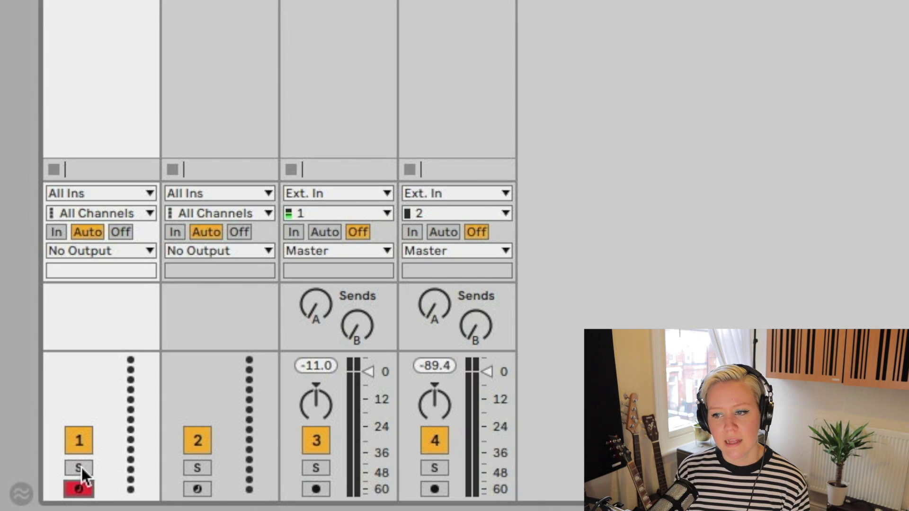
Try out the solo switch and Track Activator of track 1 and the volume fader of track 3
left_click(80, 468)
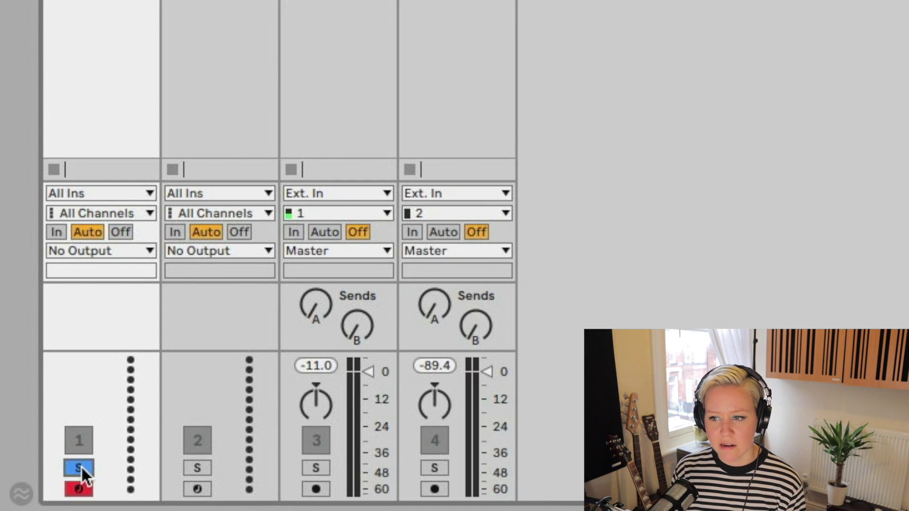
left_click(81, 464)
left_click(83, 440)
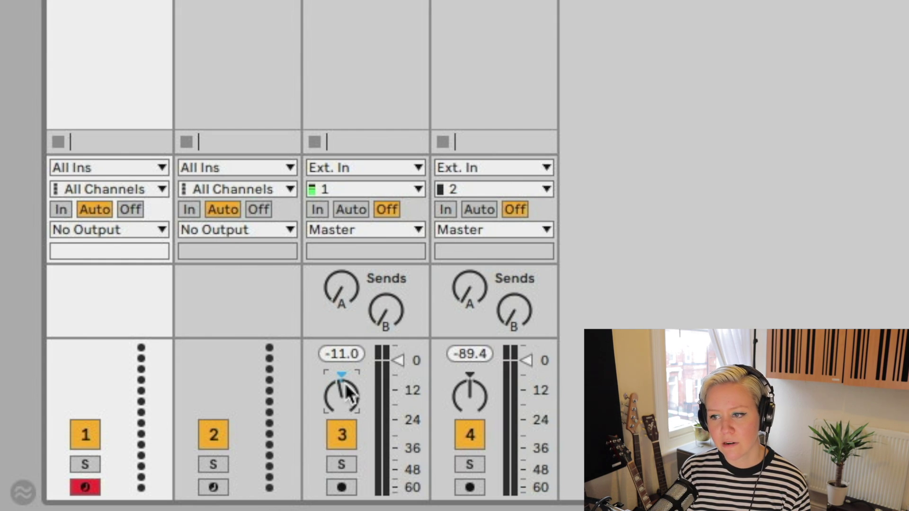
left_click(398, 361)
mouse_move(398, 360)
left_mouse_down()
mouse_move(398, 406)
mouse_move(398, 365)
left_mouse_up()
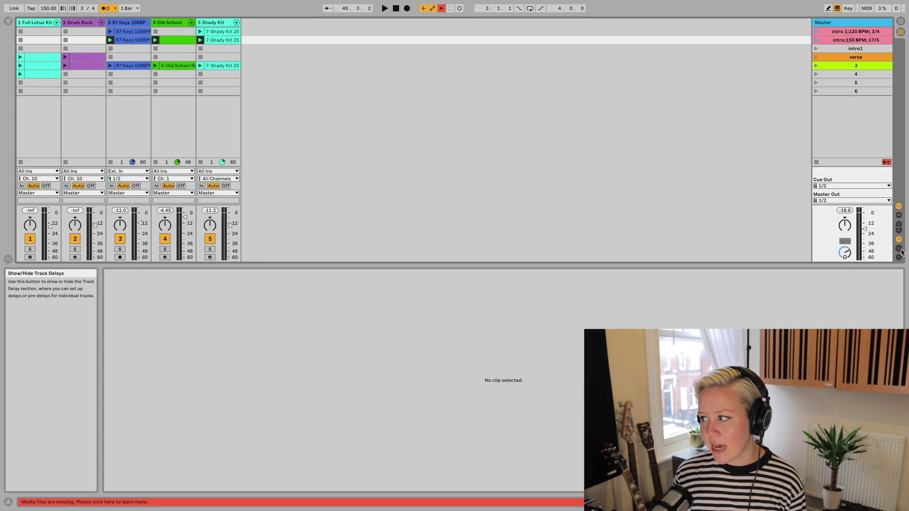
Briefly show the Track Delay section, hide it again and show the Crossfader section
left_click(899, 249)
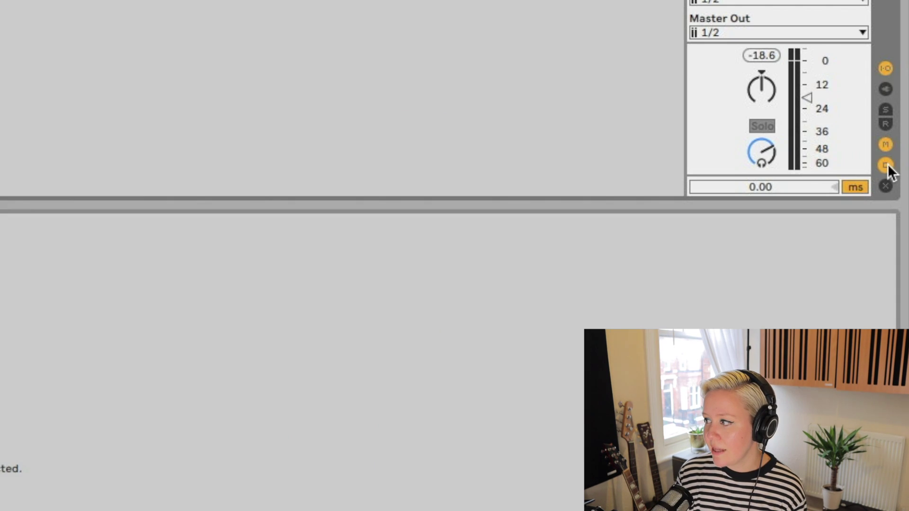
left_click(885, 169)
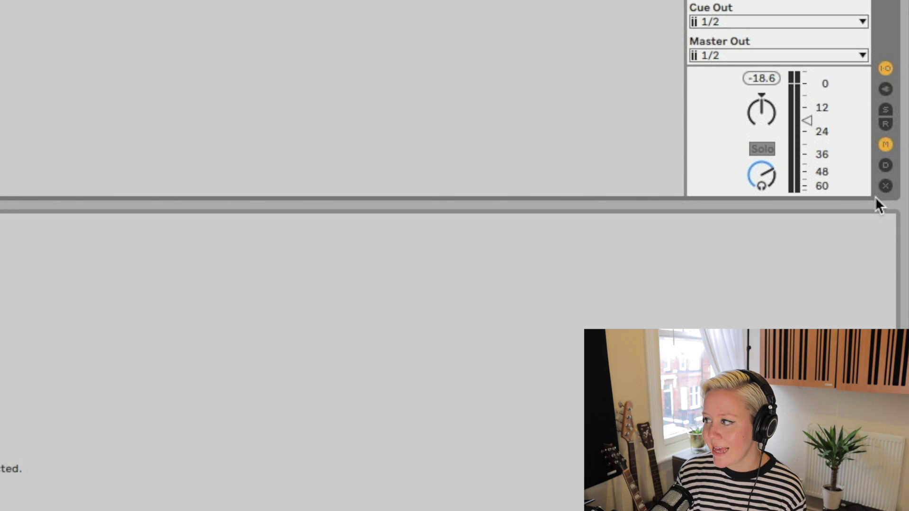
left_click(888, 188)
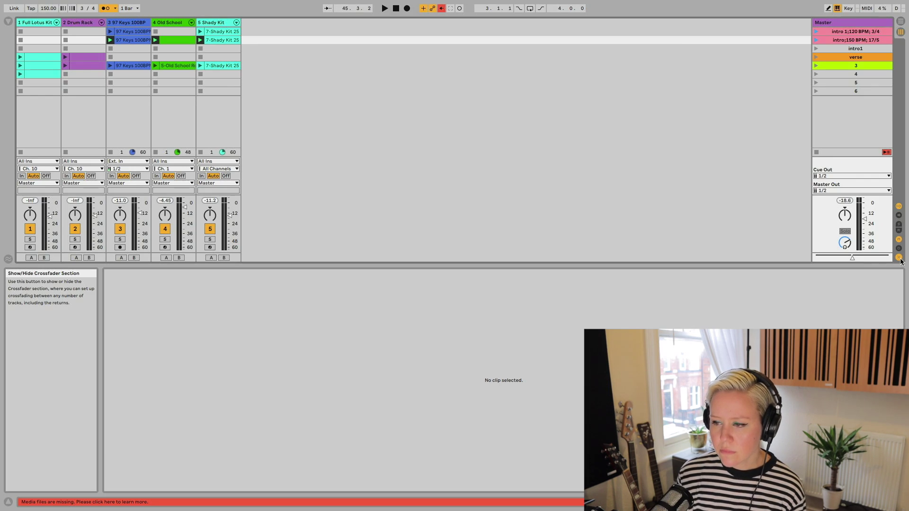
Insert two new audio tracks after track 5 Shady Kit
left_click(327, 67)
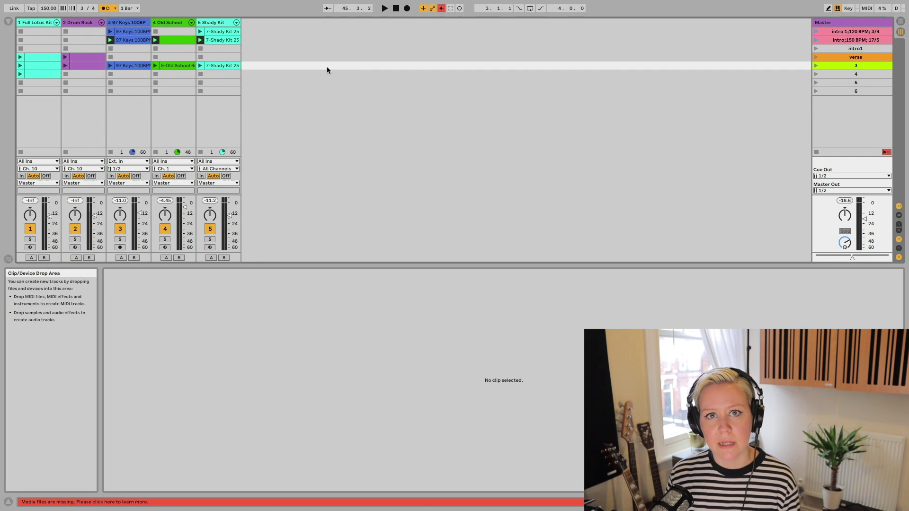
key("ctrl+t")
key("ctrl+t")
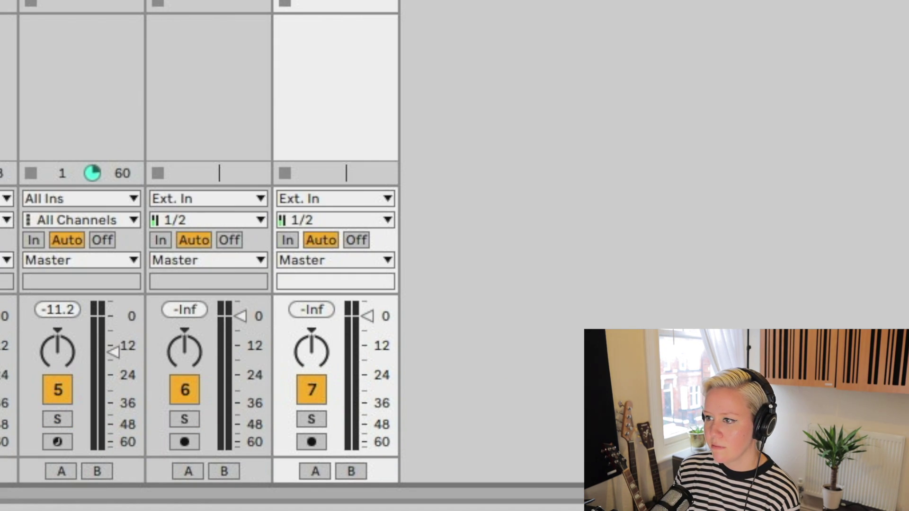
Assign track 6 to crossfader side A and track 7 to crossfader side B
left_click(188, 472)
left_click(350, 471)
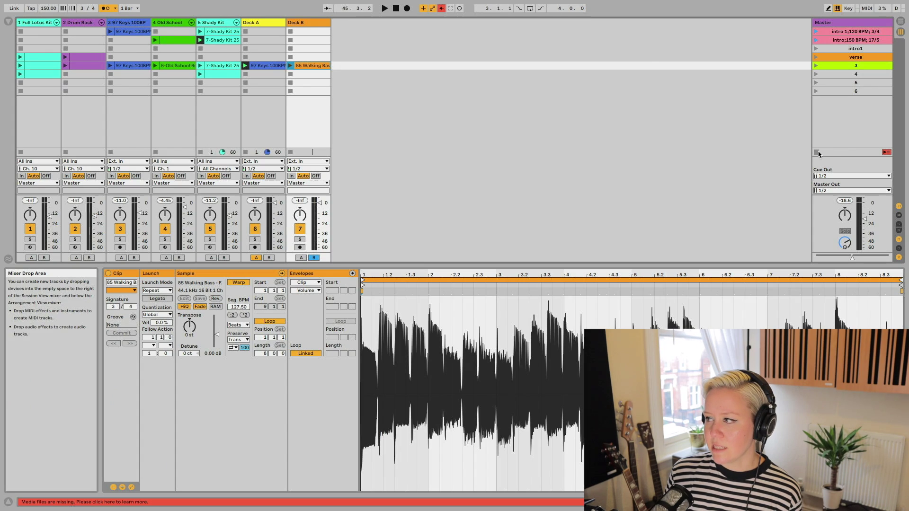
left_click(263, 23)
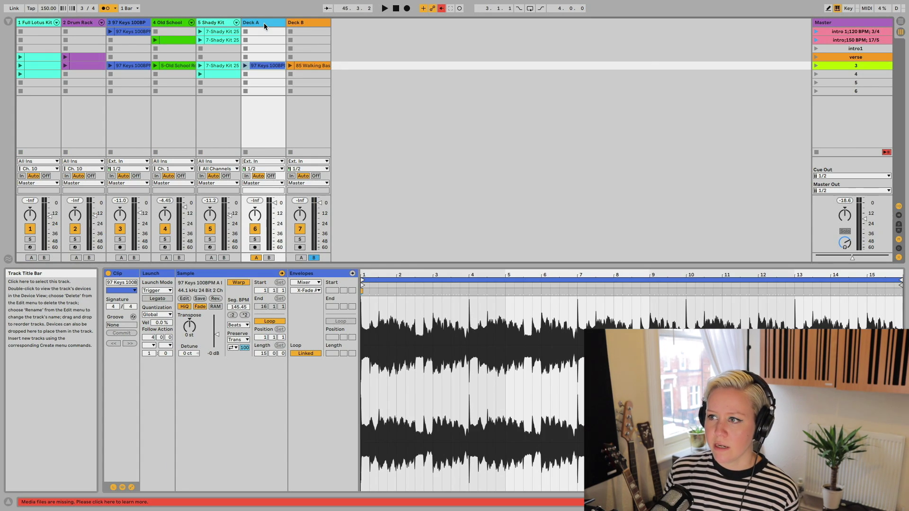
left_click(303, 22)
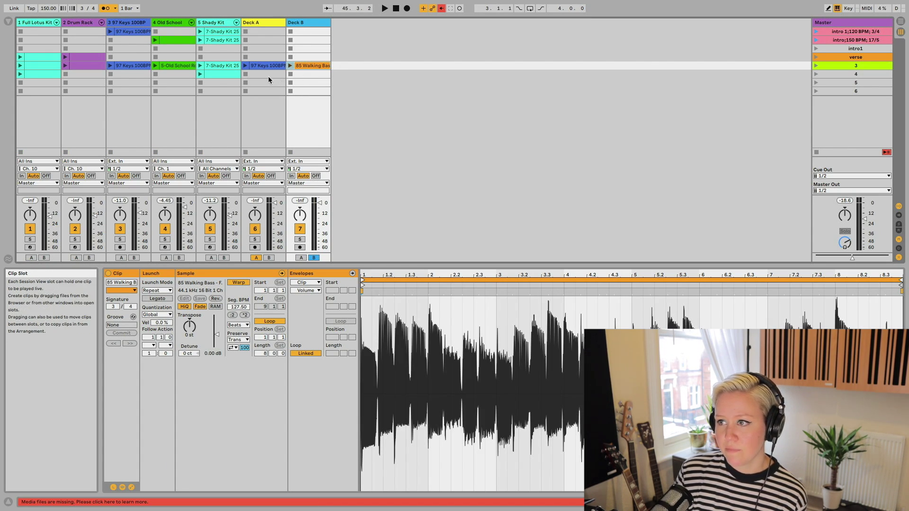
Launch the Deck A and Deck B clips and sweep the crossfader back and forth between the A and B sides
left_click(245, 65)
left_click(291, 65)
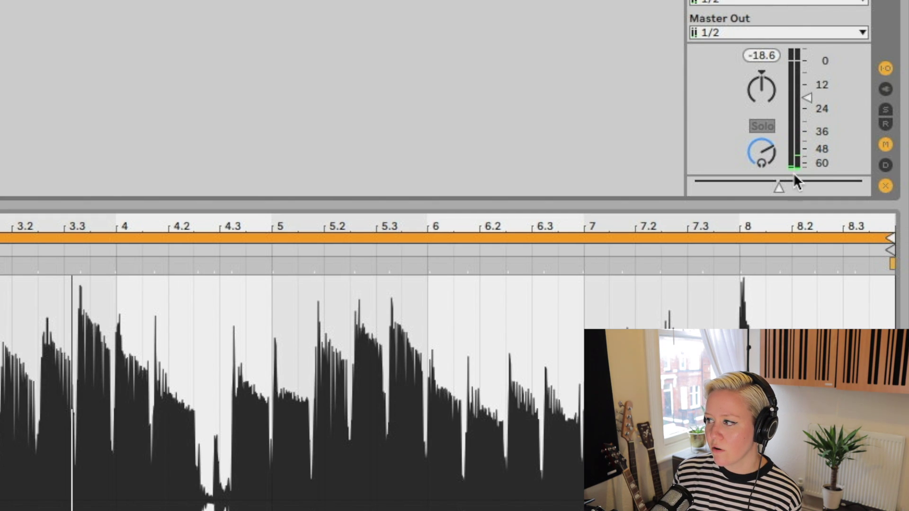
left_click(778, 187)
left_click_drag(778, 188, 698, 189)
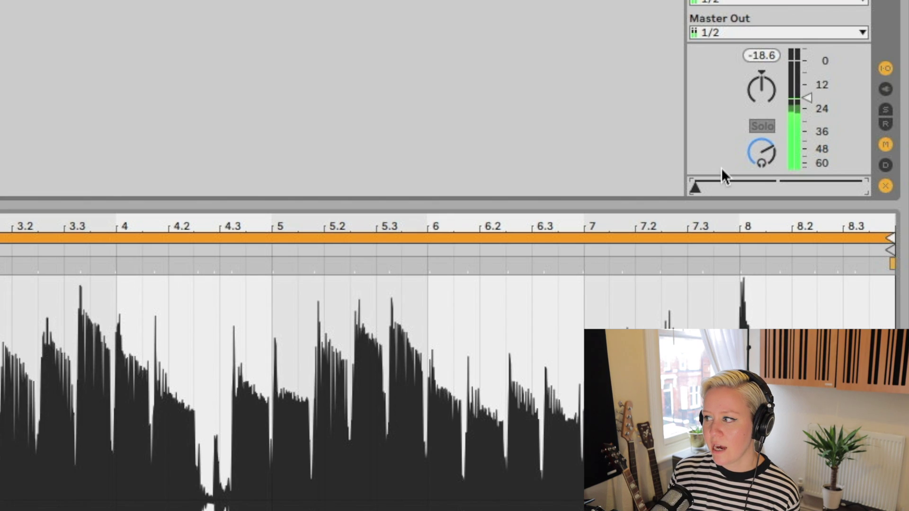
left_click_drag(698, 187, 768, 186)
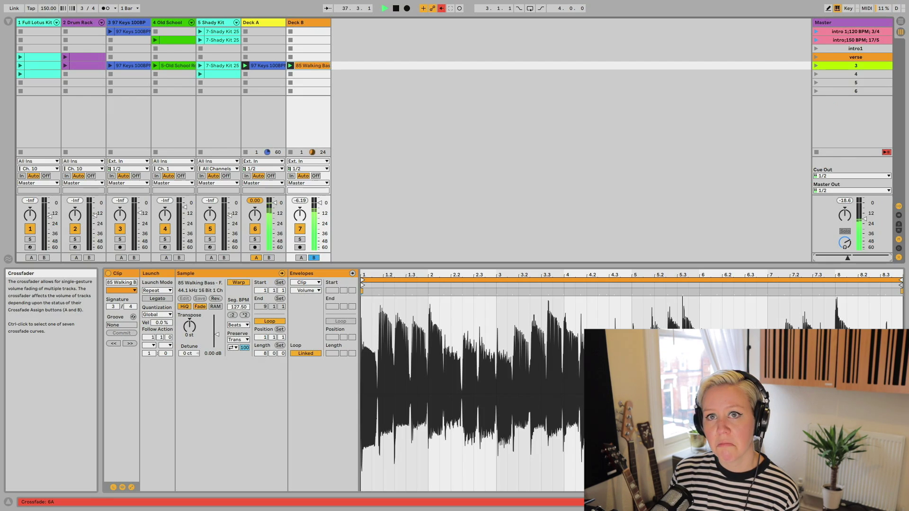
left_click_drag(847, 257, 888, 257)
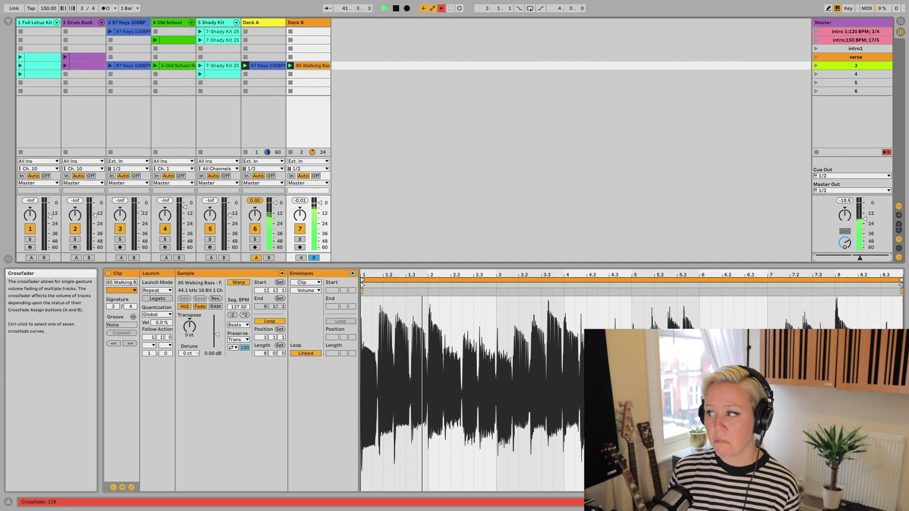
left_click_drag(888, 258, 833, 258)
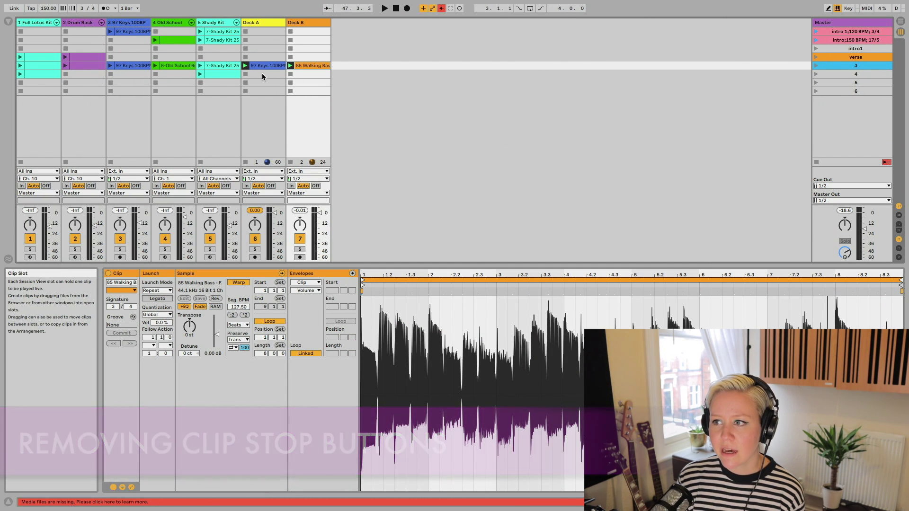
left_click(259, 83)
left_click(259, 90)
left_click(259, 82)
left_click(259, 74)
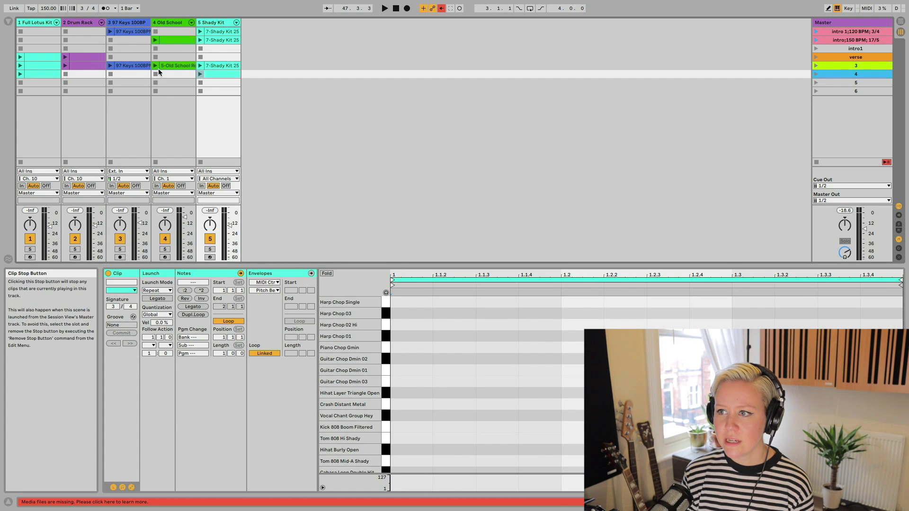
Remove the stop button from the empty scene 4 slot of track 4 Old School
left_click(168, 67)
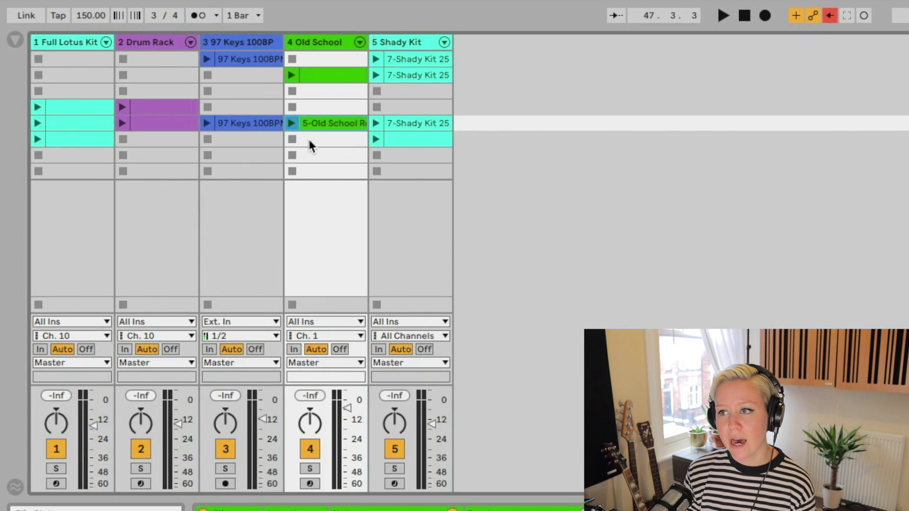
left_click(315, 142)
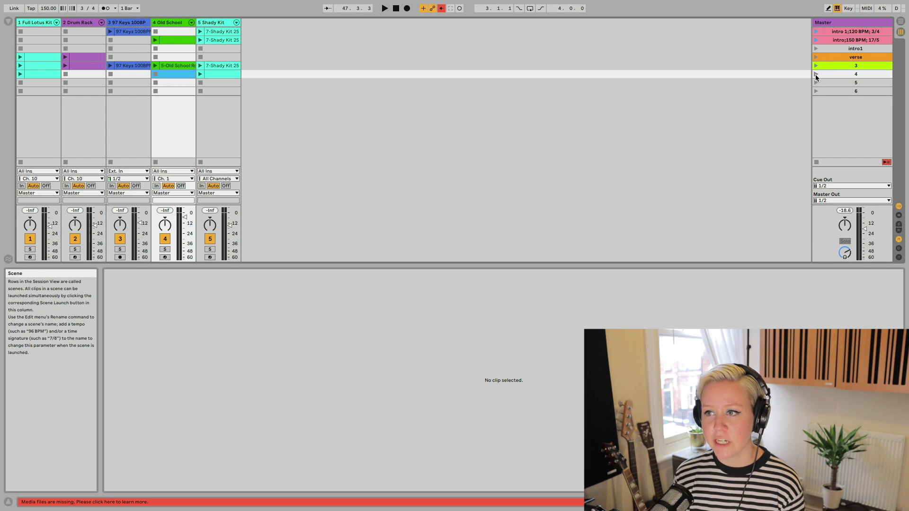
left_click(163, 66)
left_click(167, 75)
right_click(167, 75)
left_click(161, 74)
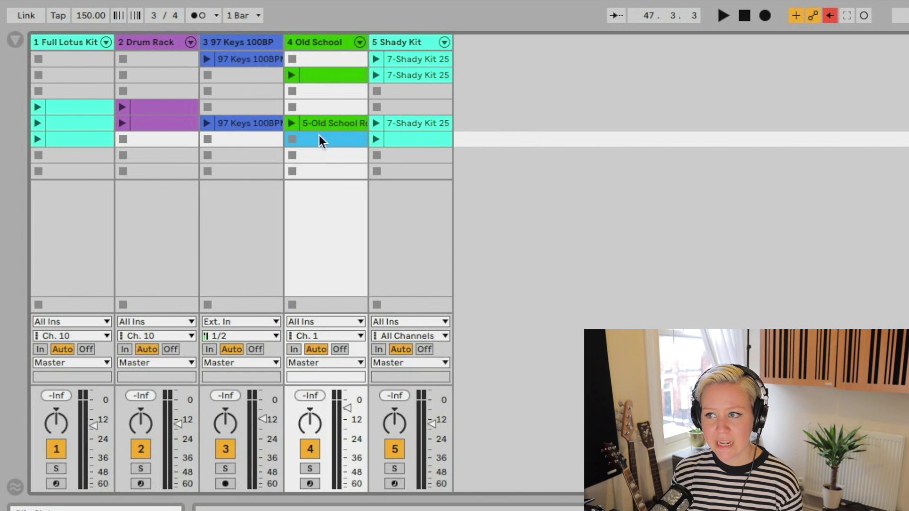
right_click(312, 147)
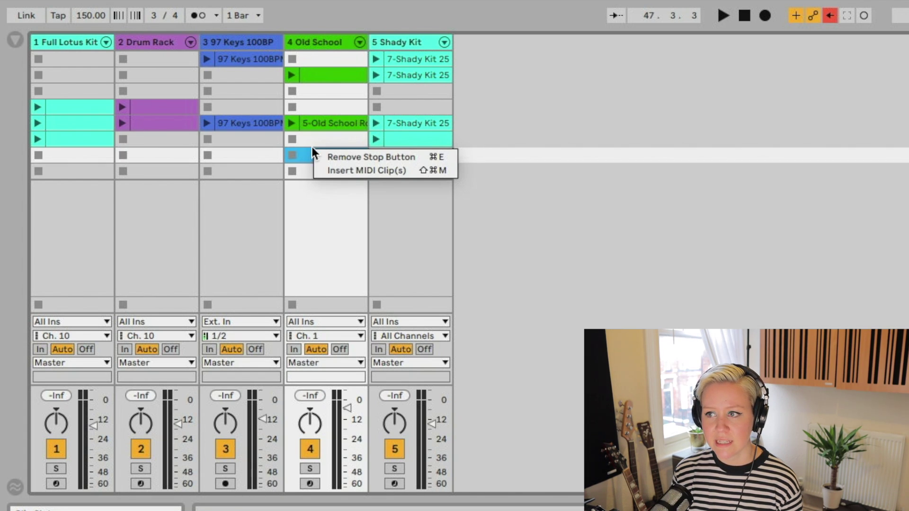
left_click(311, 145)
right_click(305, 143)
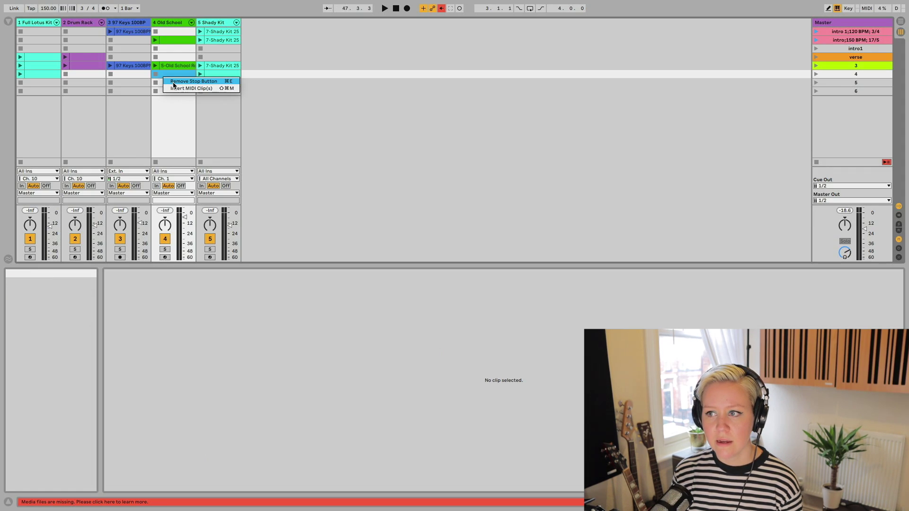
left_click(176, 81)
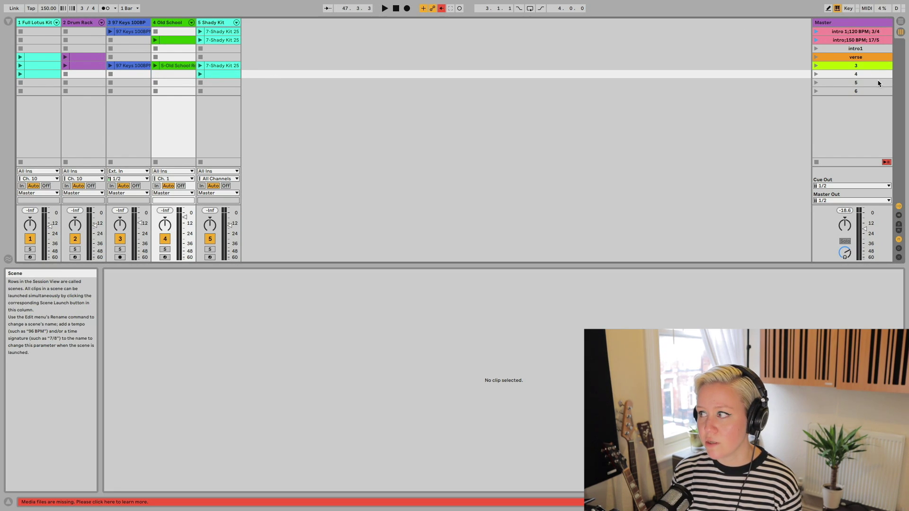
Launch scene 3 followed by scene 4 to test the removed stop button, and stop playback
left_click(815, 65)
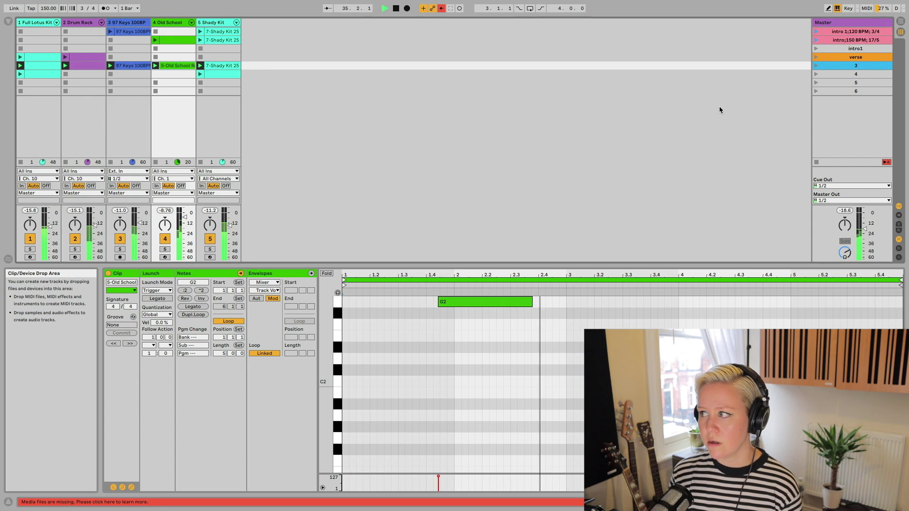
left_click(822, 74)
left_click(815, 74)
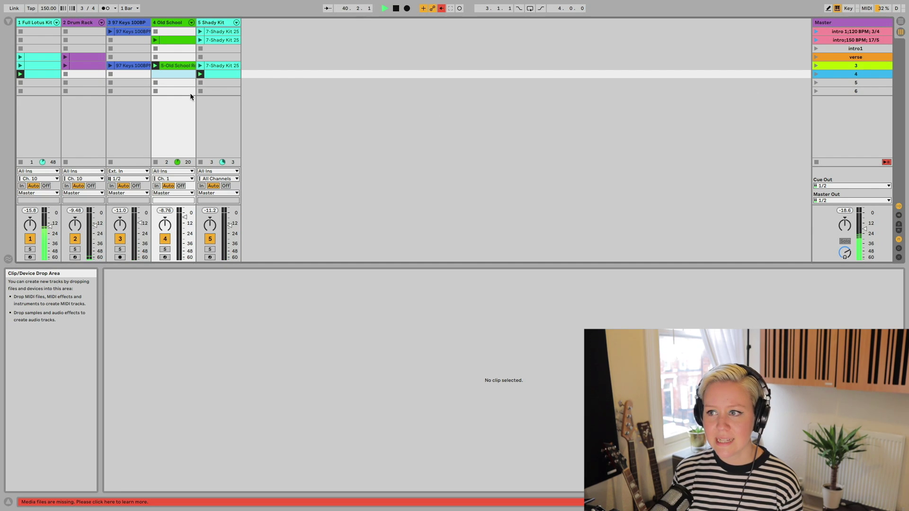
key("space")
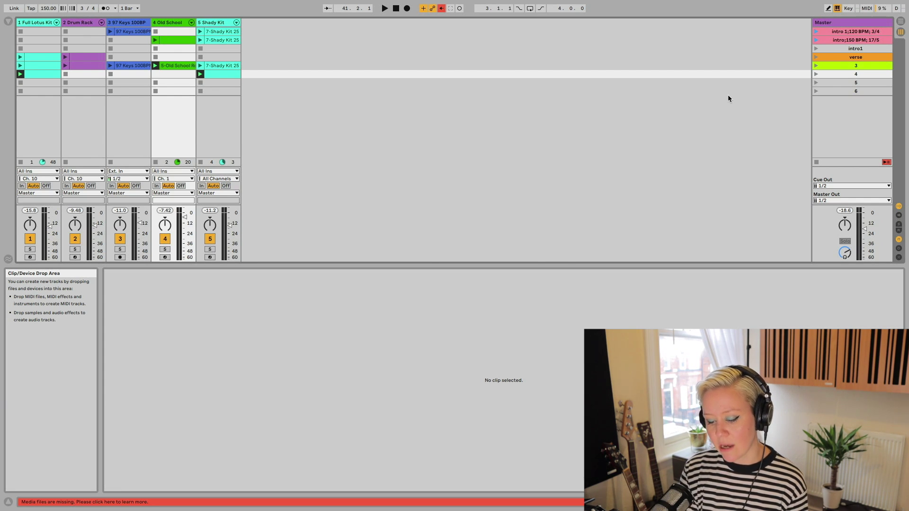
Map the = key to the Old School clip in scene 3, leave key mapping and launch the clip with it
left_click(851, 10)
left_click(866, 9)
left_click(847, 9)
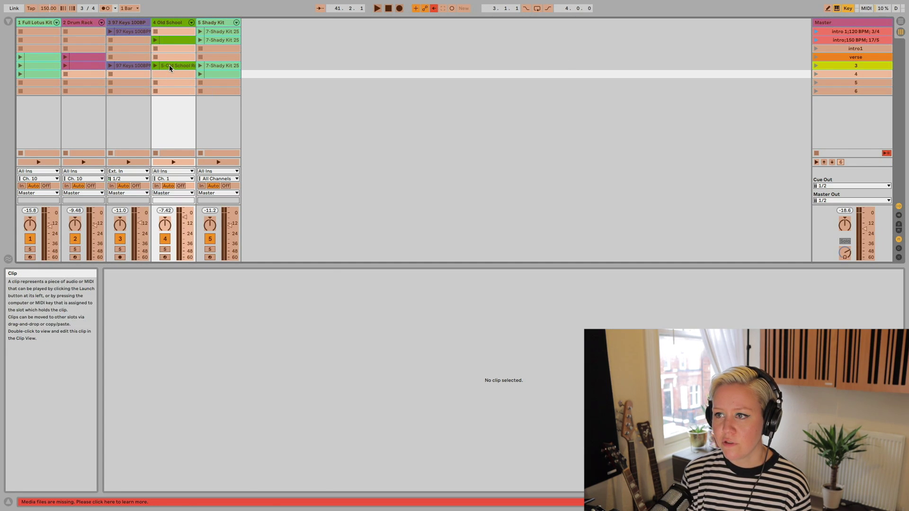
left_click(169, 66)
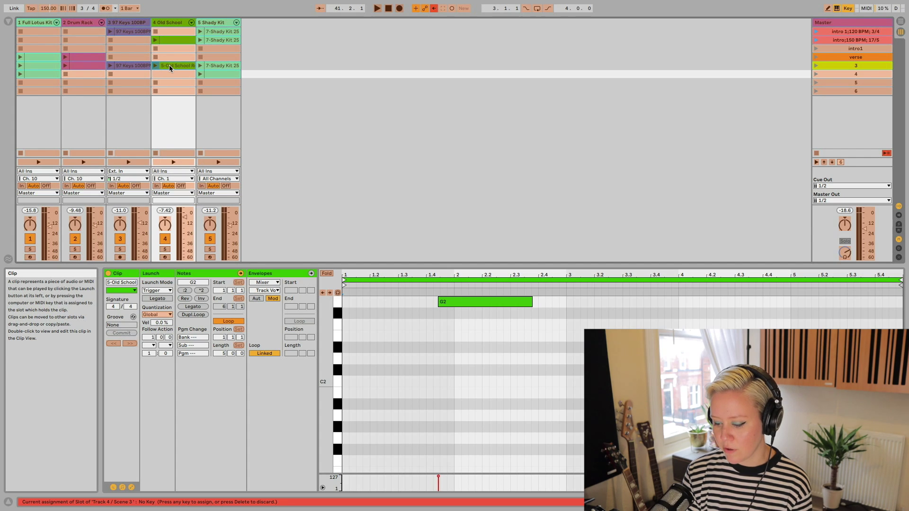
key("equal")
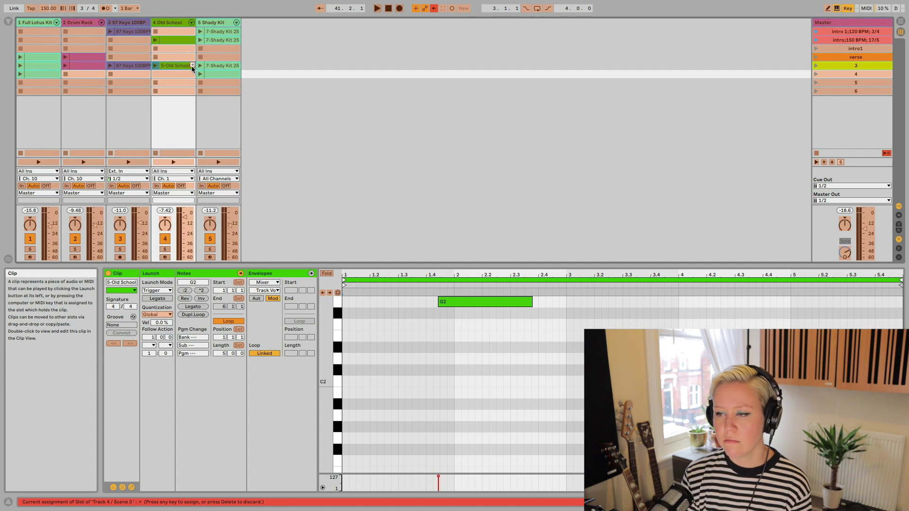
key("ctrl+k")
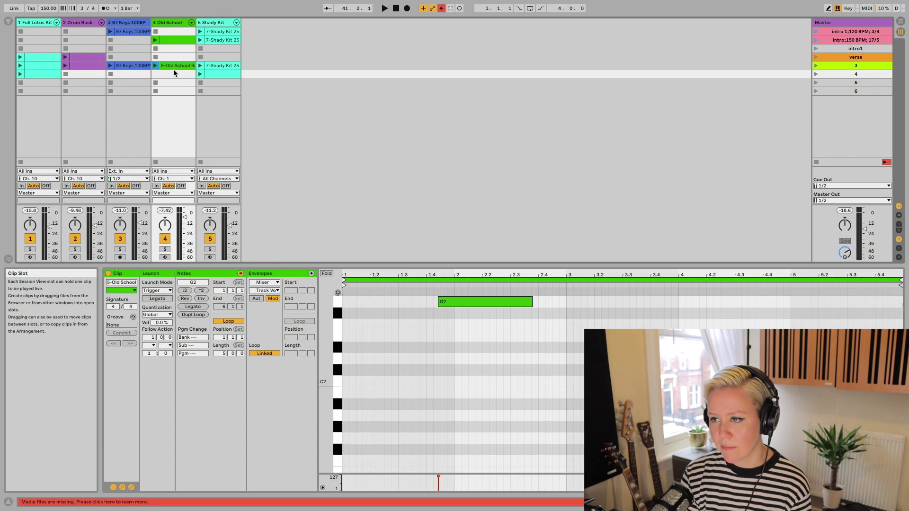
key("equal")
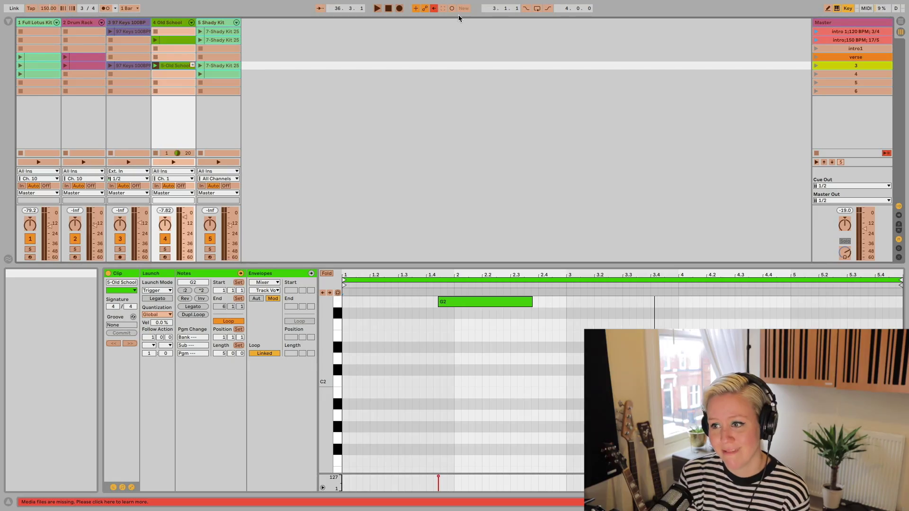
Examine the track launch and scene selection controls offered in key mapping mode for track 4 and the Master
left_click(173, 155)
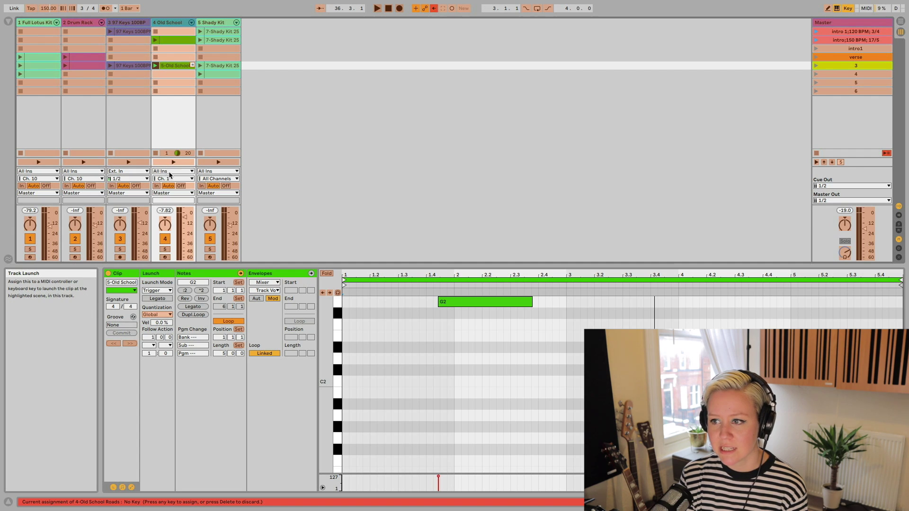
left_click(859, 25)
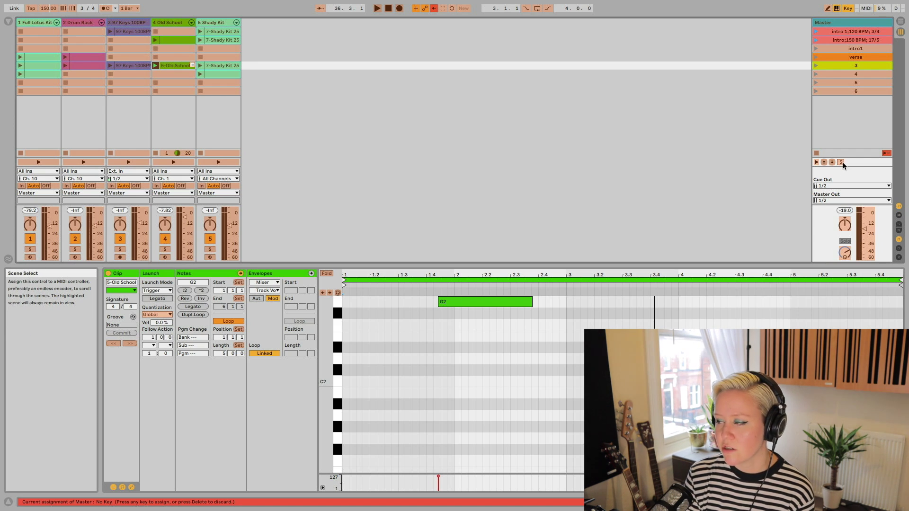
left_click(824, 162)
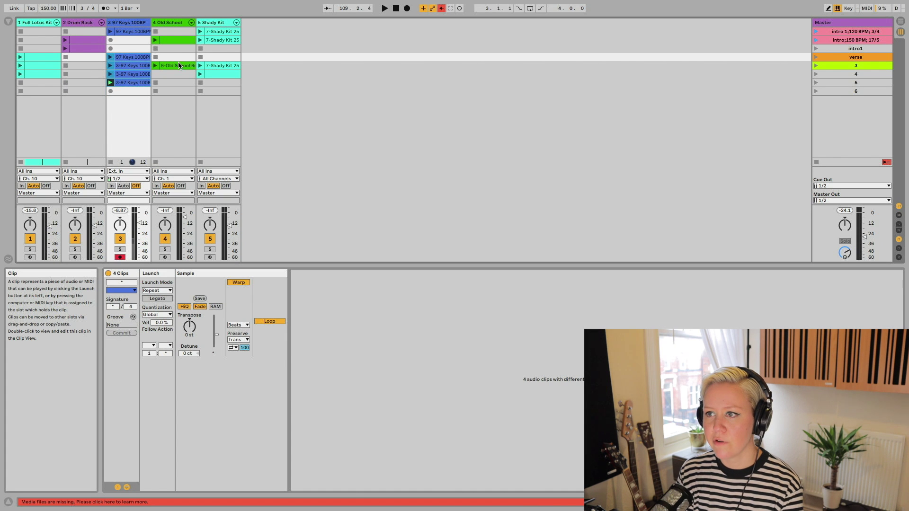
Move the Old School clip up to the verse scene and the two lower Shady Kit clips up one scene each
left_click(178, 58)
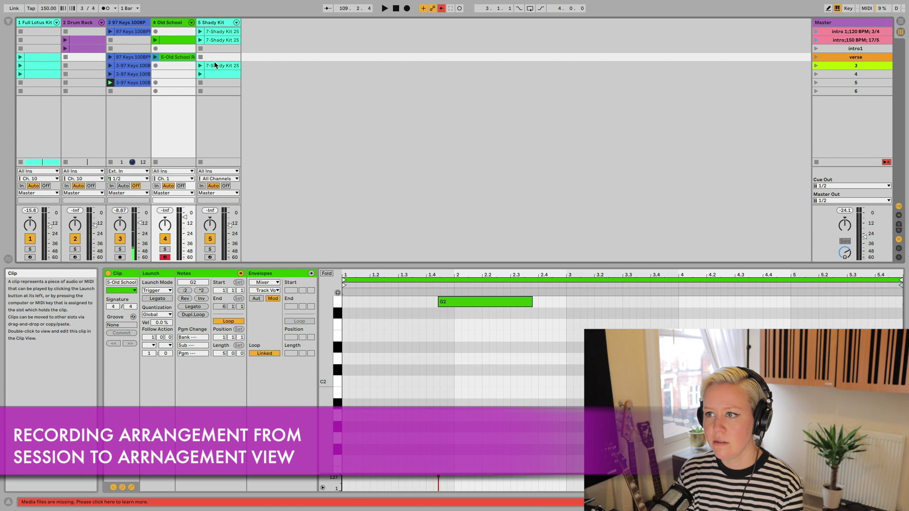
left_click(232, 83)
left_click(232, 75)
left_click(228, 66, "shift")
left_click_drag(228, 64, 227, 56)
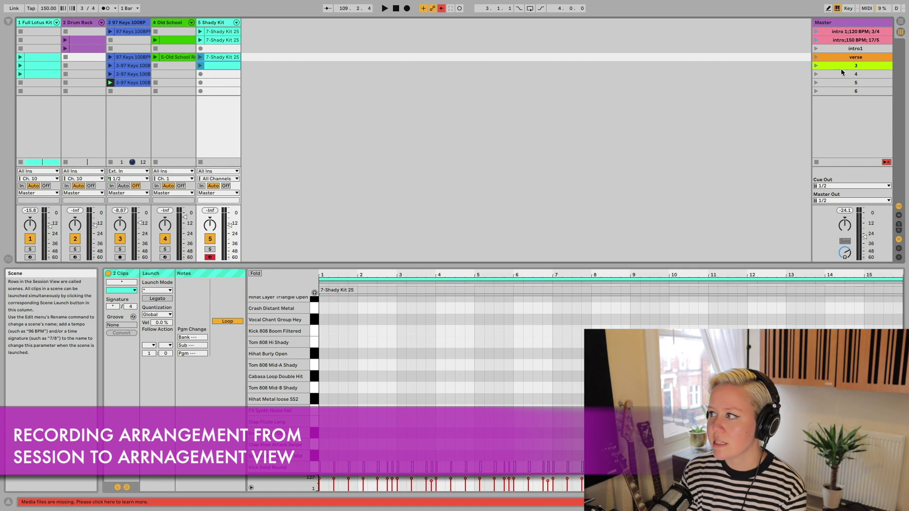
Colour the intro1 scene turquoise
right_click(837, 48)
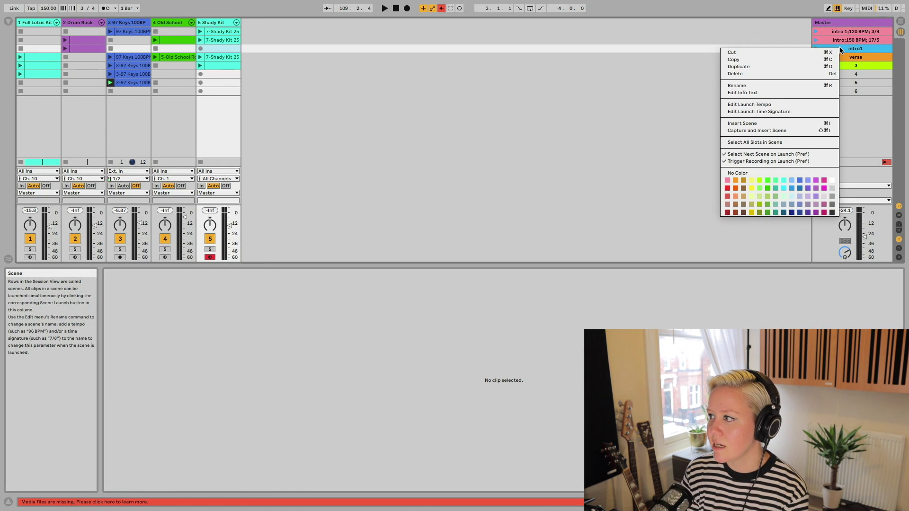
left_click(784, 180)
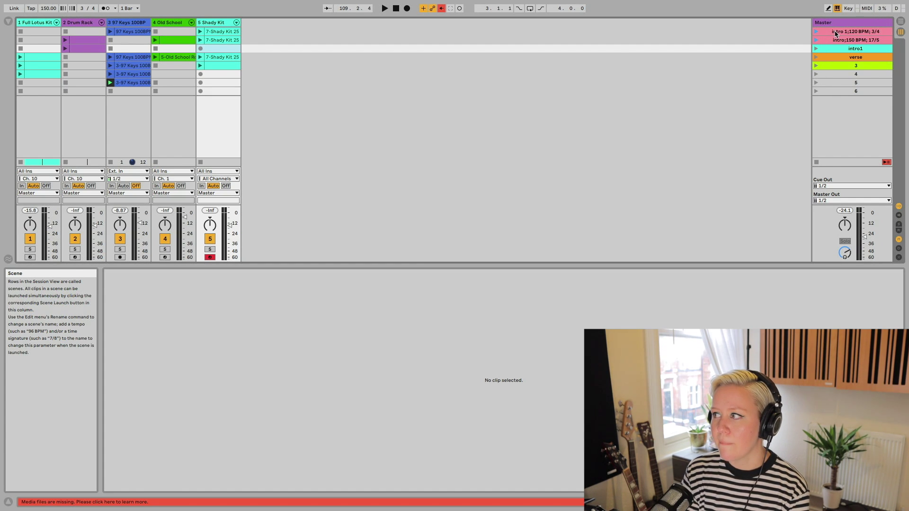
left_click(433, 76)
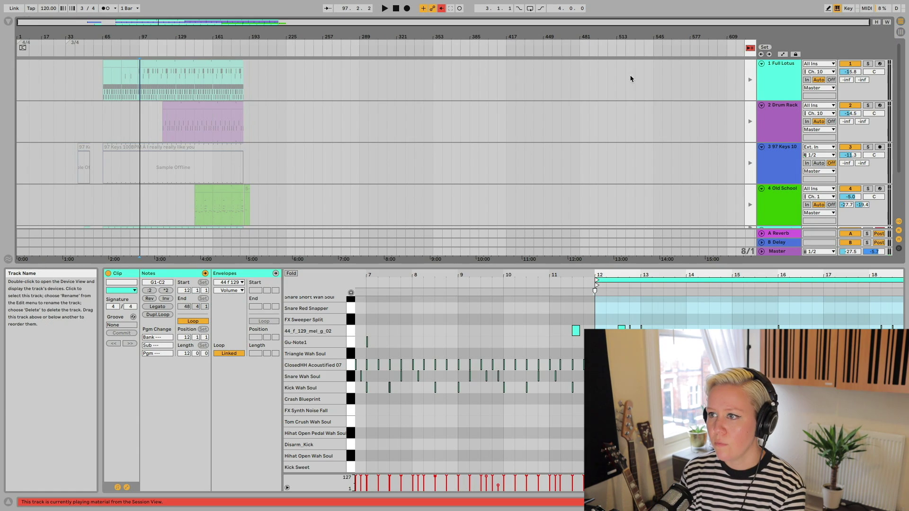
Delete all clips from the Arrangement View and set the insert marker to bar 1
scroll(339, 121, "down", 3)
key("super+a")
key("Delete")
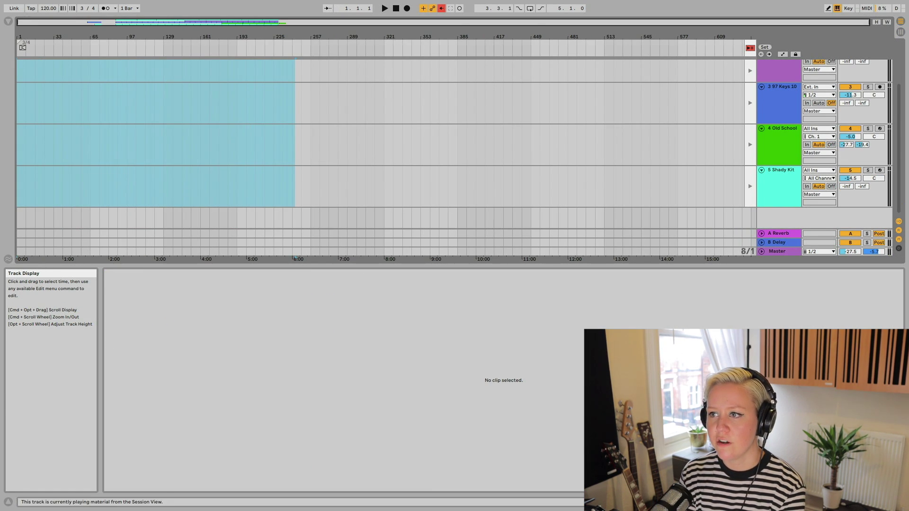
scroll(39, 166, "up", 3)
left_click(180, 151)
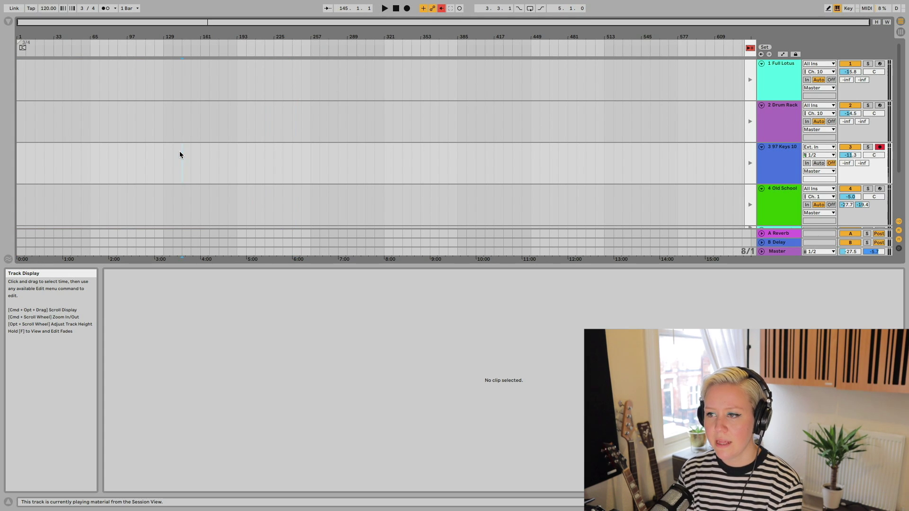
left_click(211, 128)
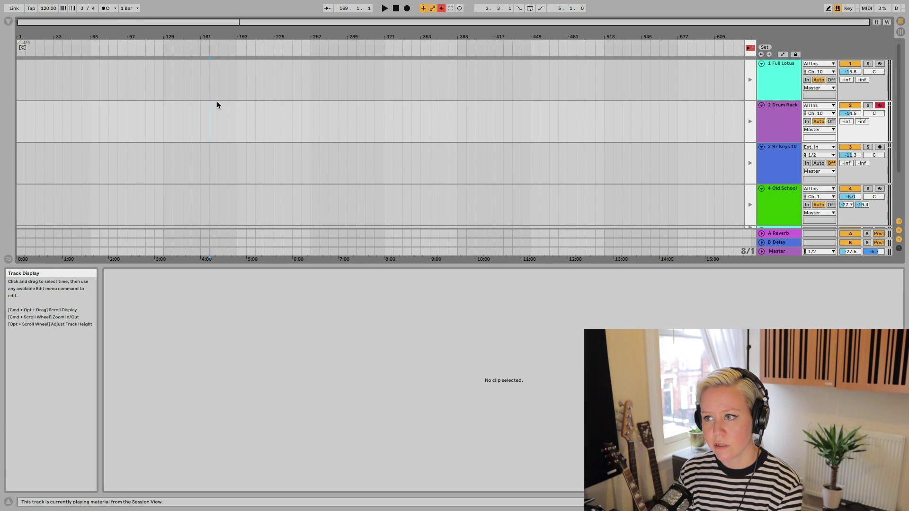
key("Home")
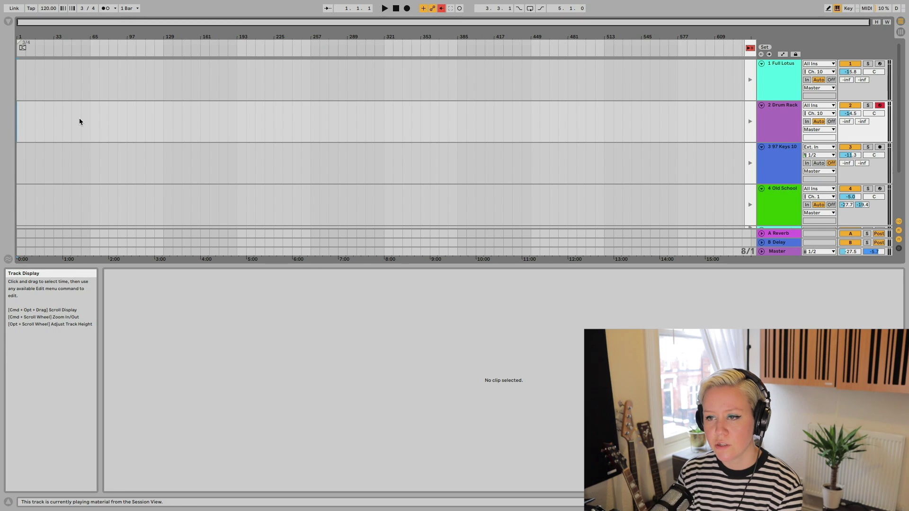
Stop all playing clips in the Session View and start recording into the Arrangement
key("Tab")
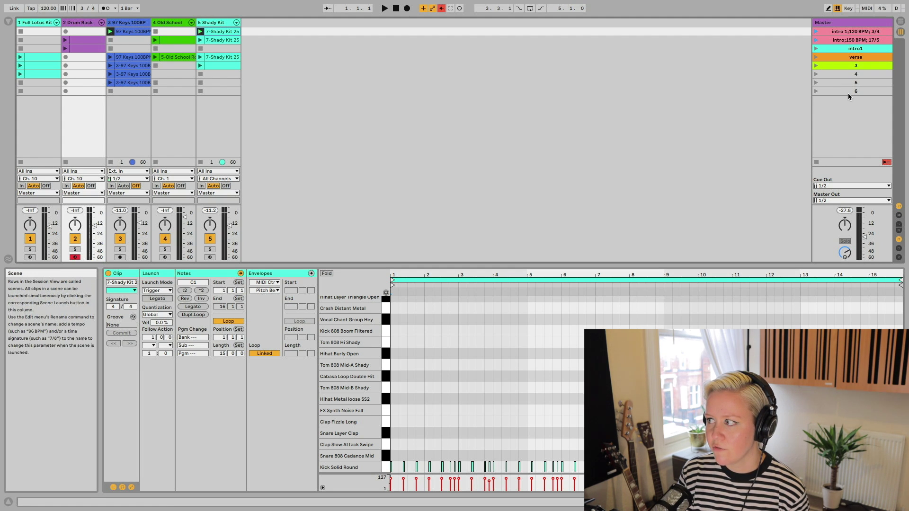
left_click(815, 164)
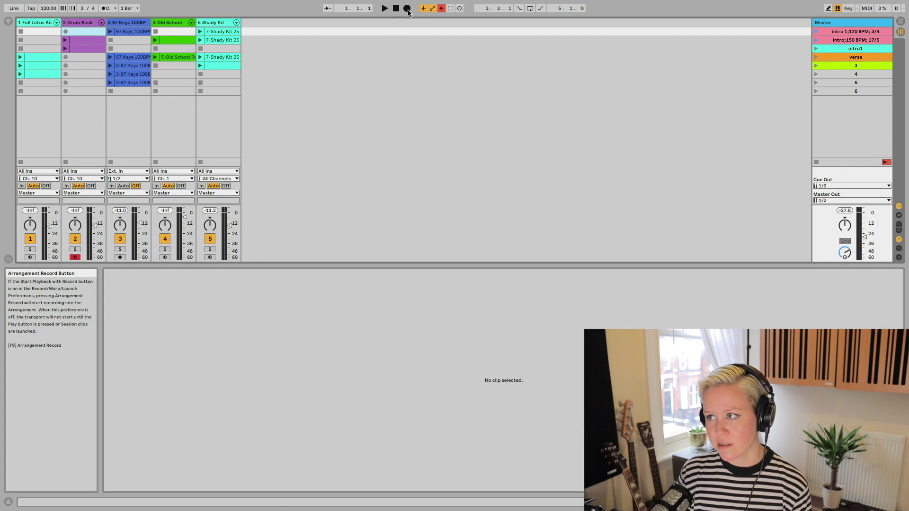
left_click(406, 9)
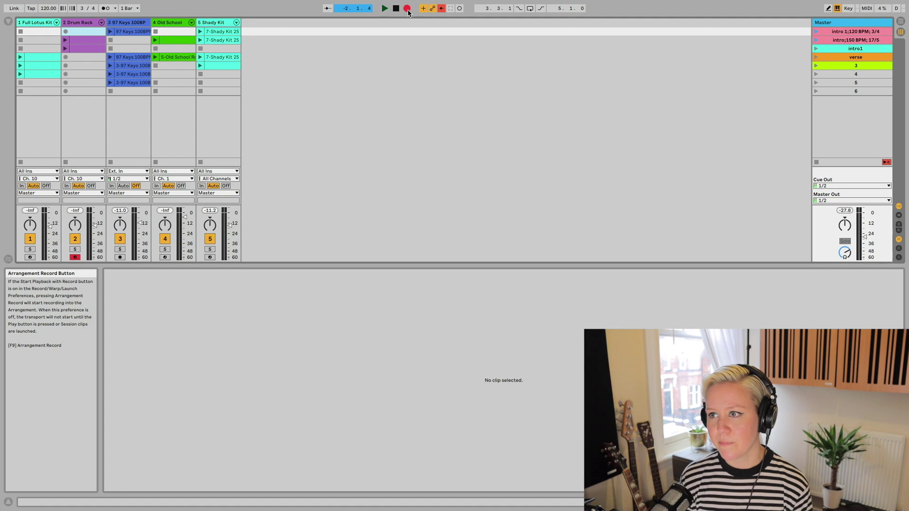
Launch the scenes intro 1, intro, verse and 3 while the Arrangement recording runs, and stop the recording
left_click(816, 32)
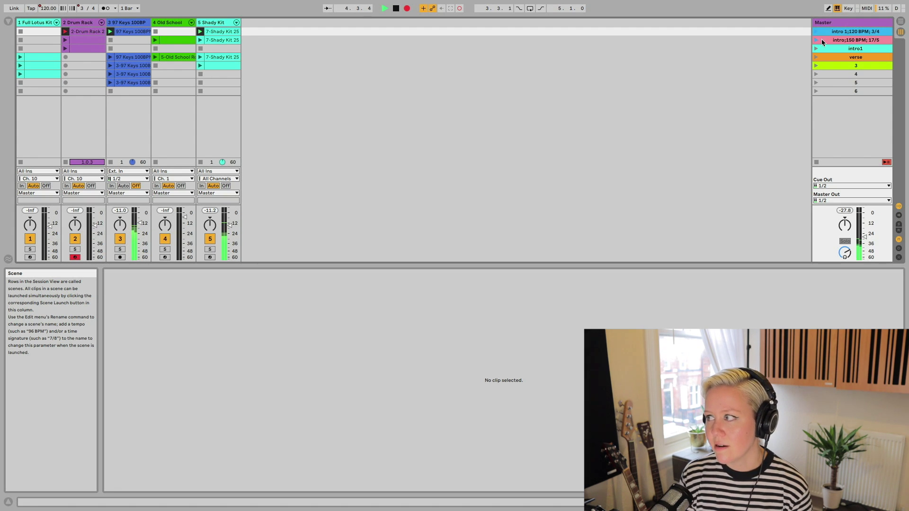
left_click(816, 39)
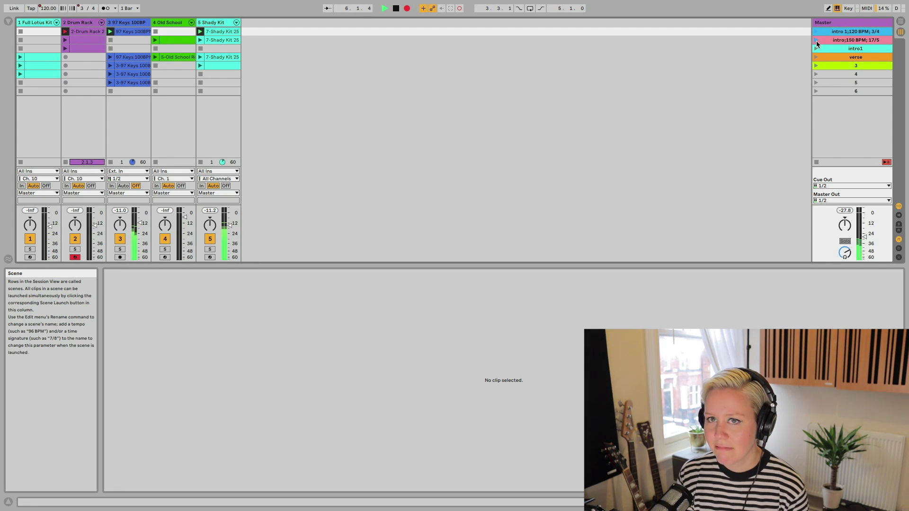
left_click(815, 56)
left_click(815, 65)
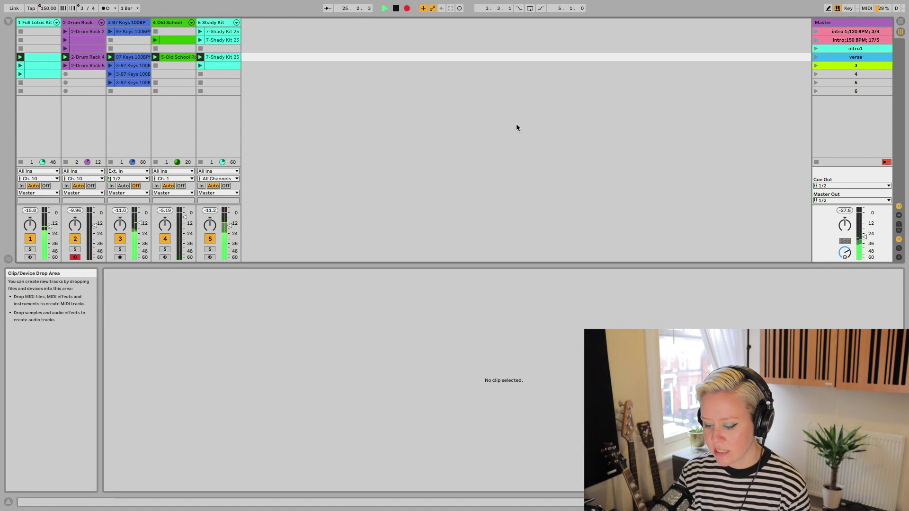
left_click(396, 8)
Show the whole recorded arrangement in the Arrangement View and enlarge the track area to fit all five tracks
key("Tab")
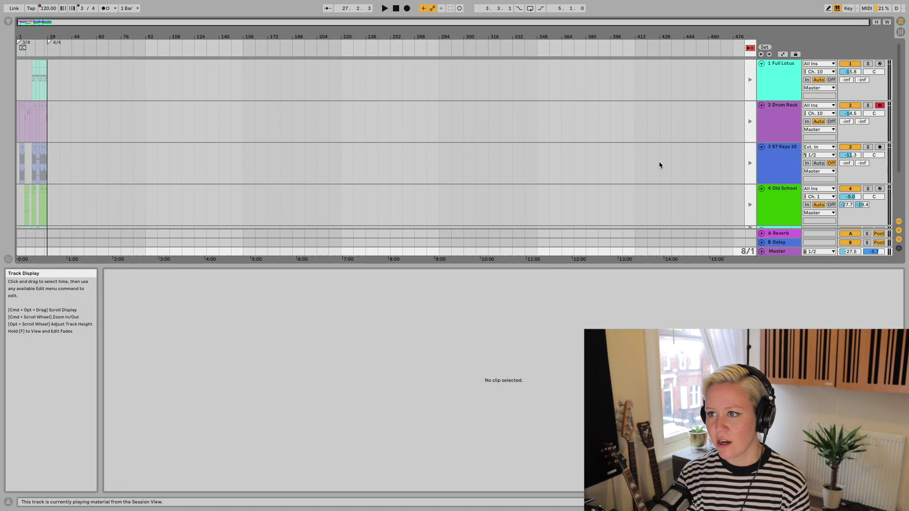
scroll(79, 190, "up", 5)
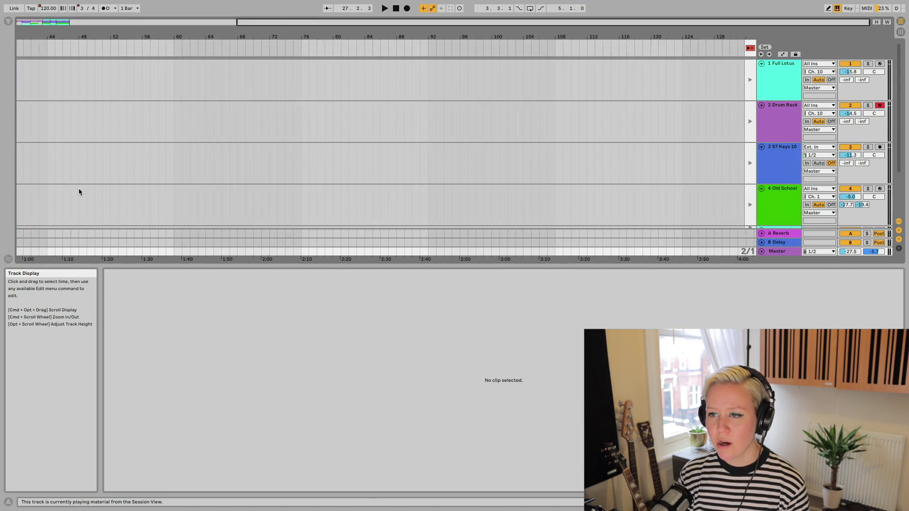
key("w")
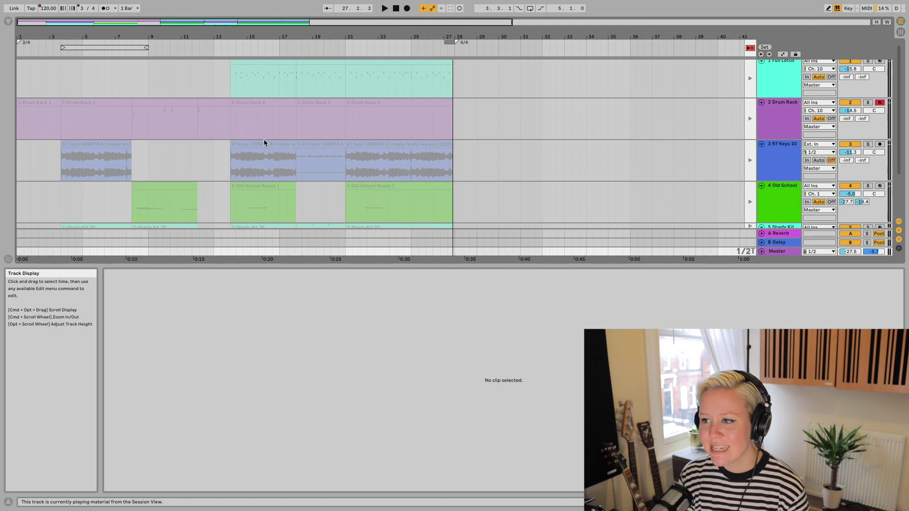
left_click_drag(242, 264, 286, 492)
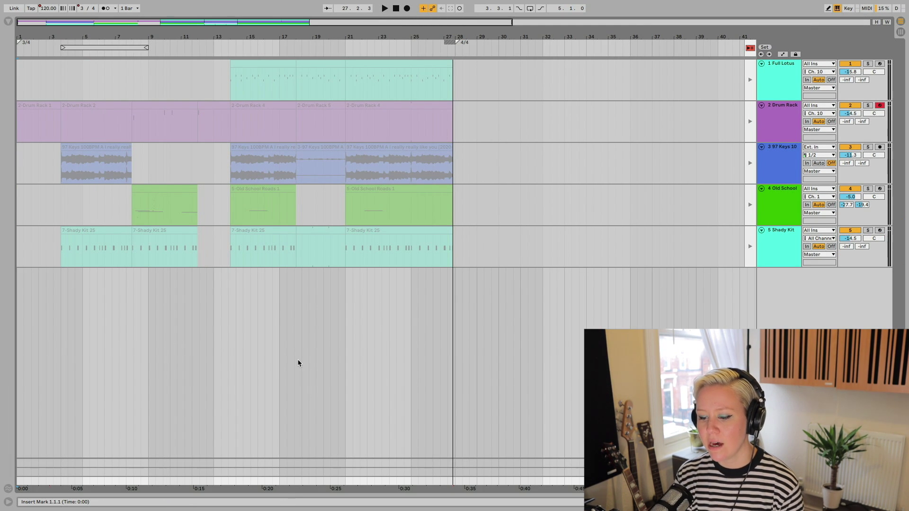
Compare the Session View clips with the recorded arrangement and switch all tracks back to Arrangement playback
key("Tab")
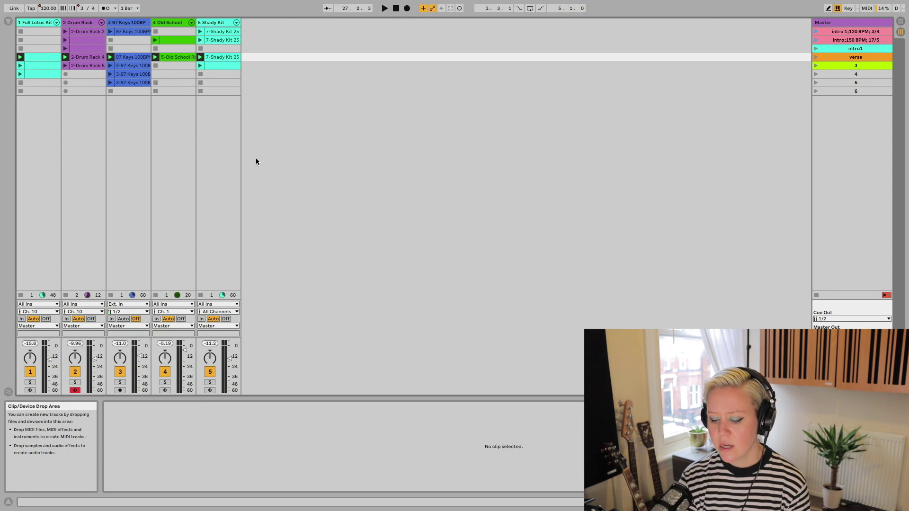
key("Tab")
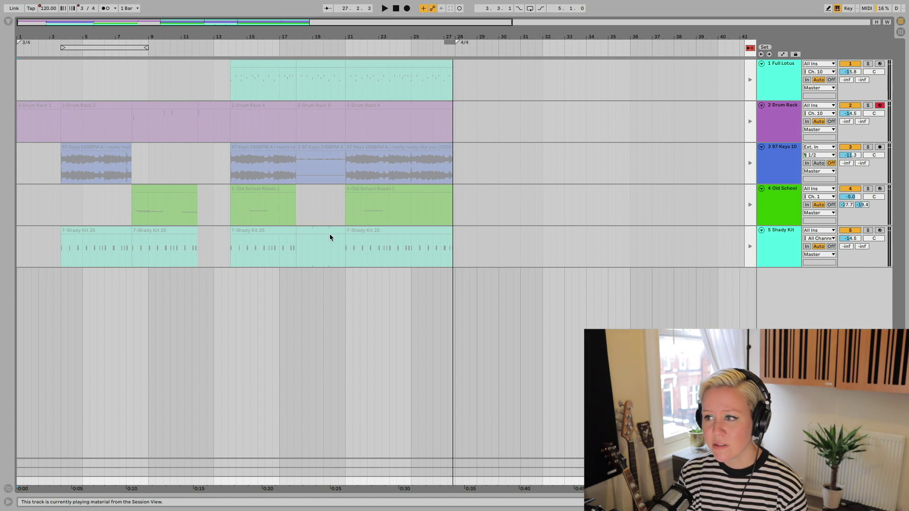
key("Tab")
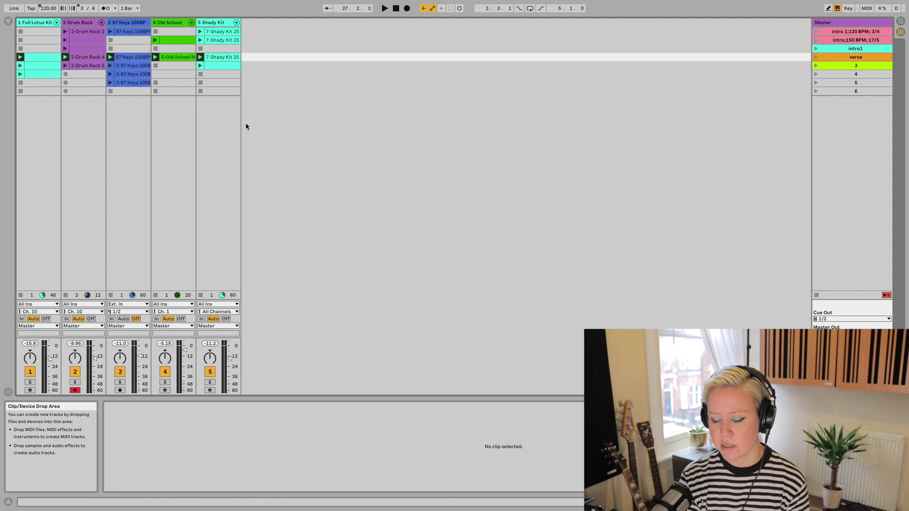
key("Tab")
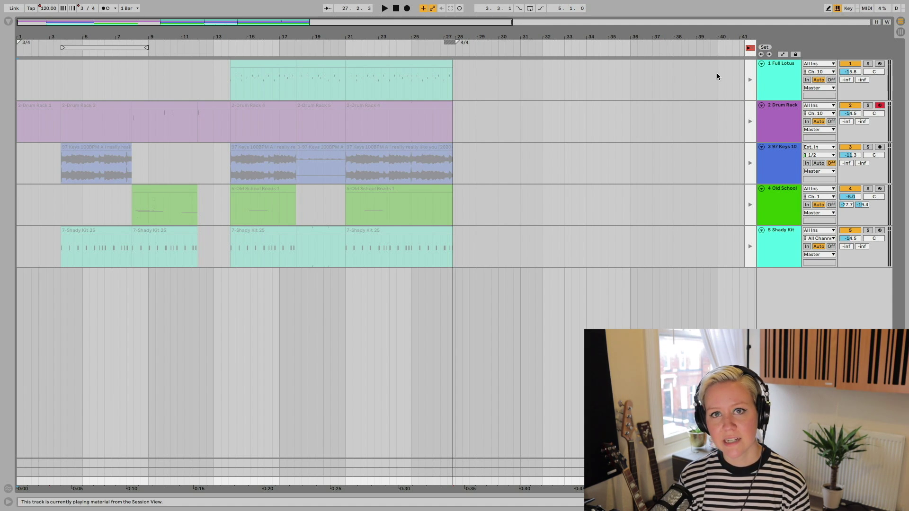
left_click(750, 48)
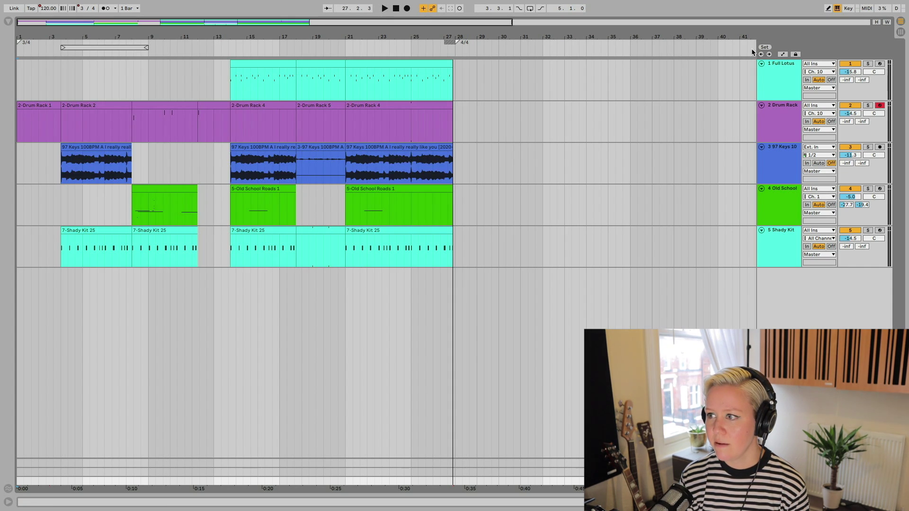